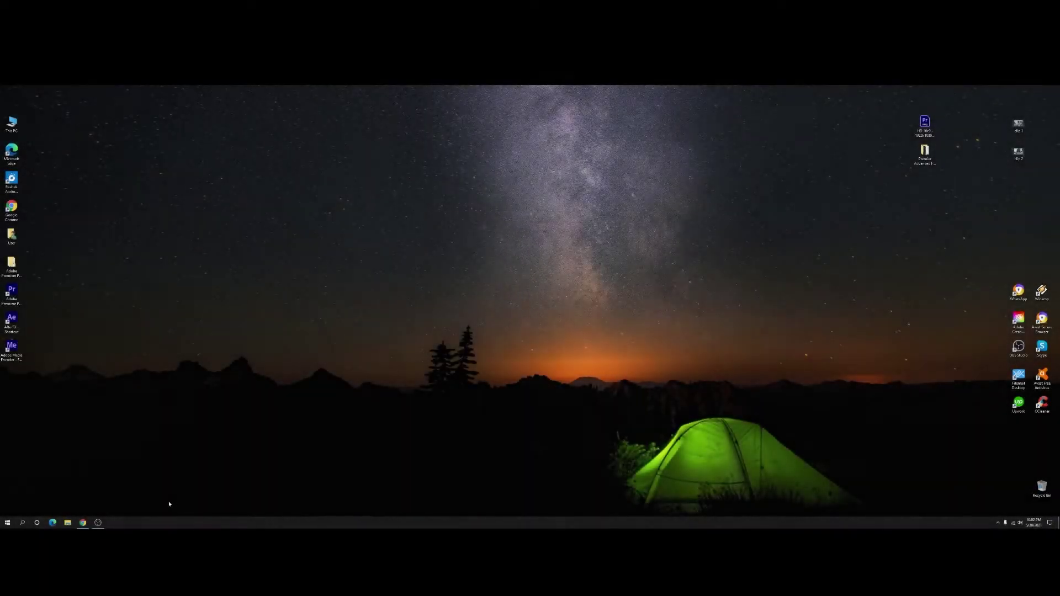
- Look through the Premier Advanced Full Transitions 18 & above folder in Google Drive, then minimize the browser
click(83, 523)
double_click(306, 180)
drag(288, 307, 262, 174)
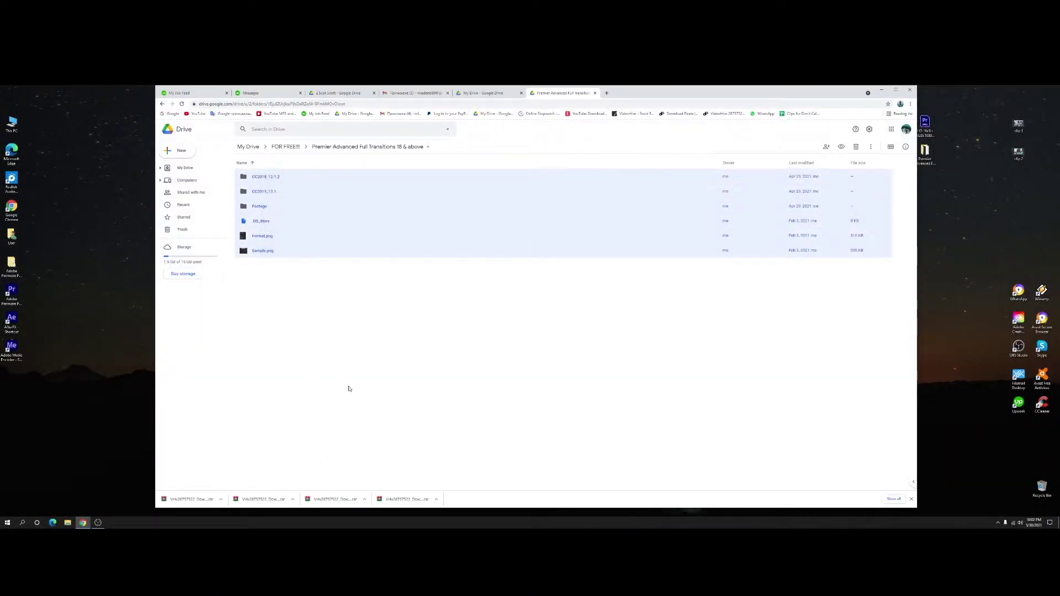
key(alt+Left)
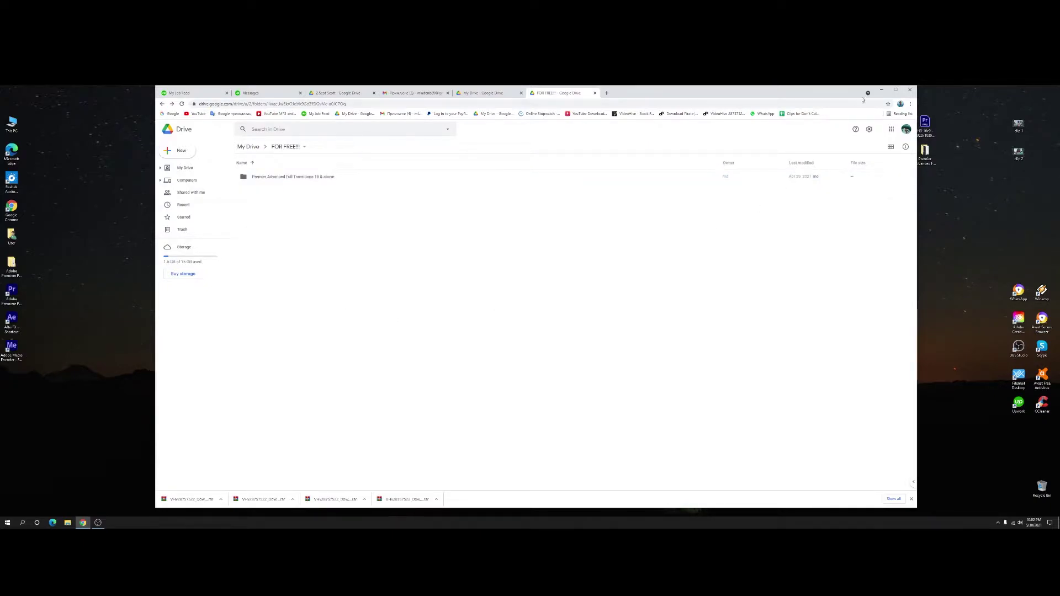
click(881, 90)
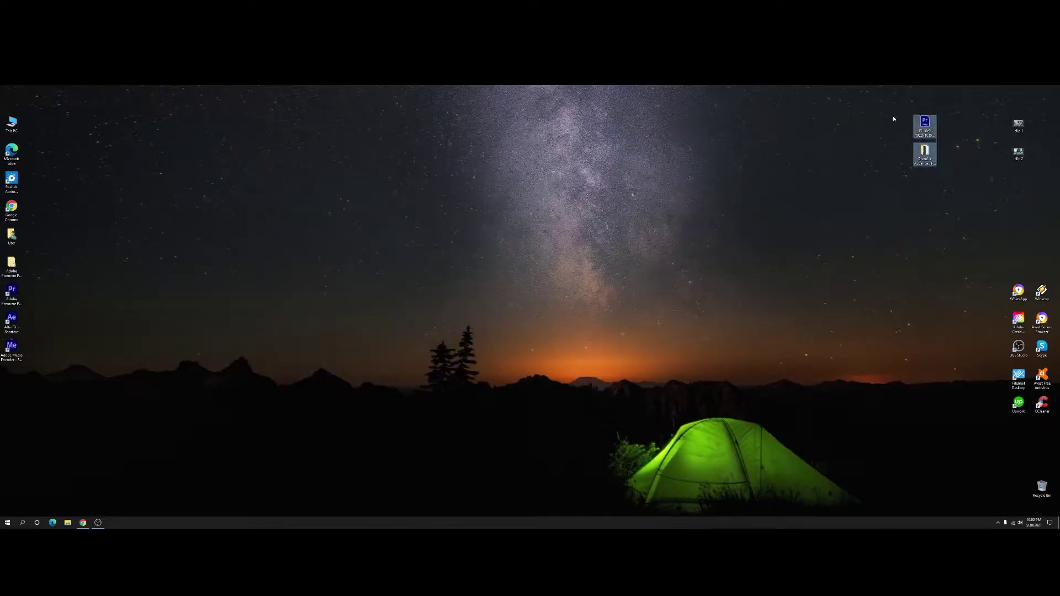
- Browse the pack's CC2018_12.1.2 and CC2019_13.1 folders, then close Explorer and select the HD 16x9 project
double_click(925, 154)
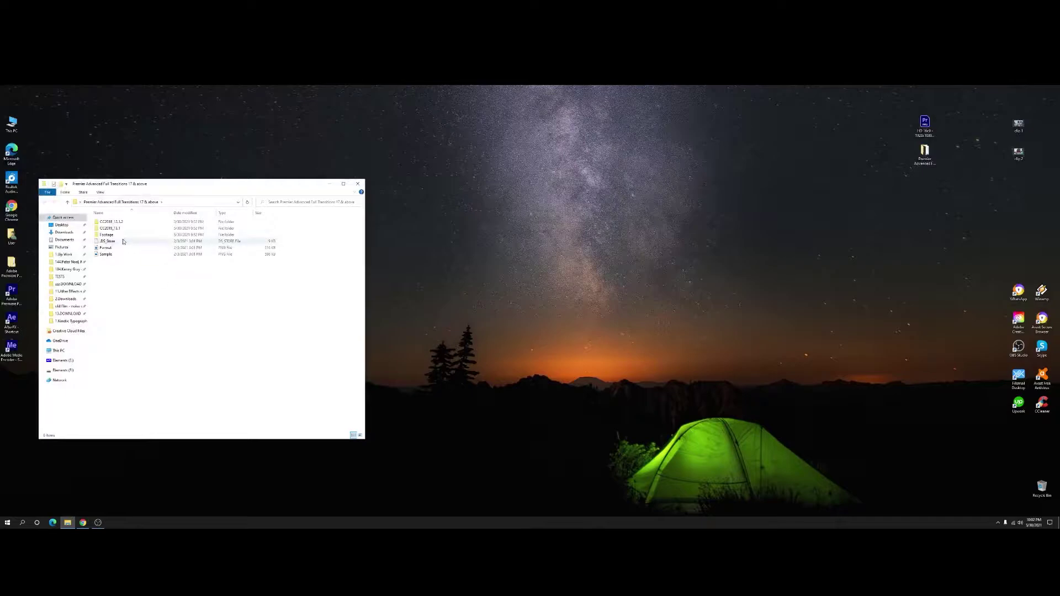
double_click(111, 222)
key(BackSpace)
key(Down)
key(Return)
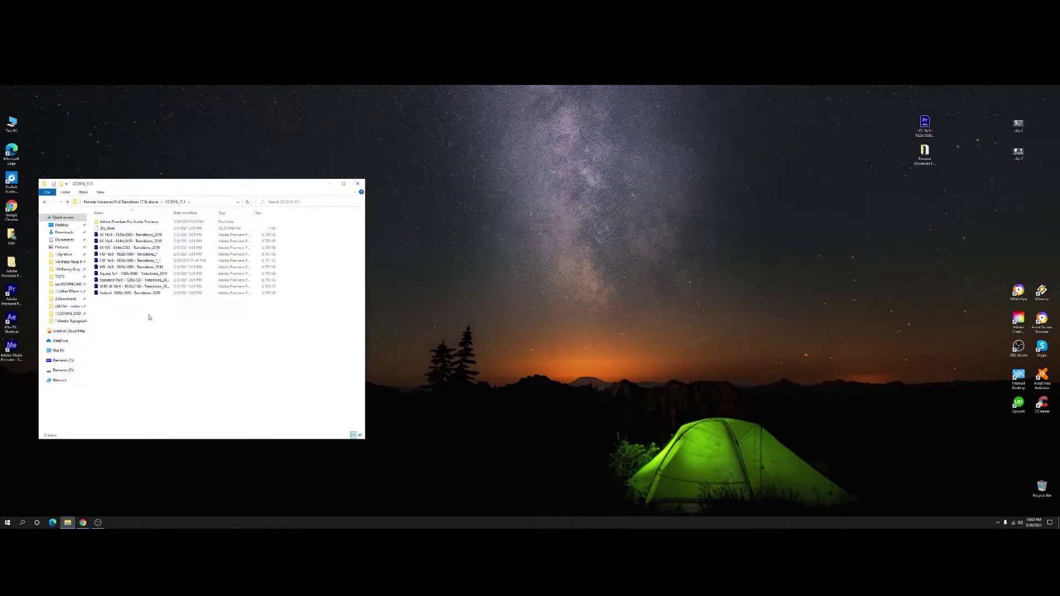
key(BackSpace)
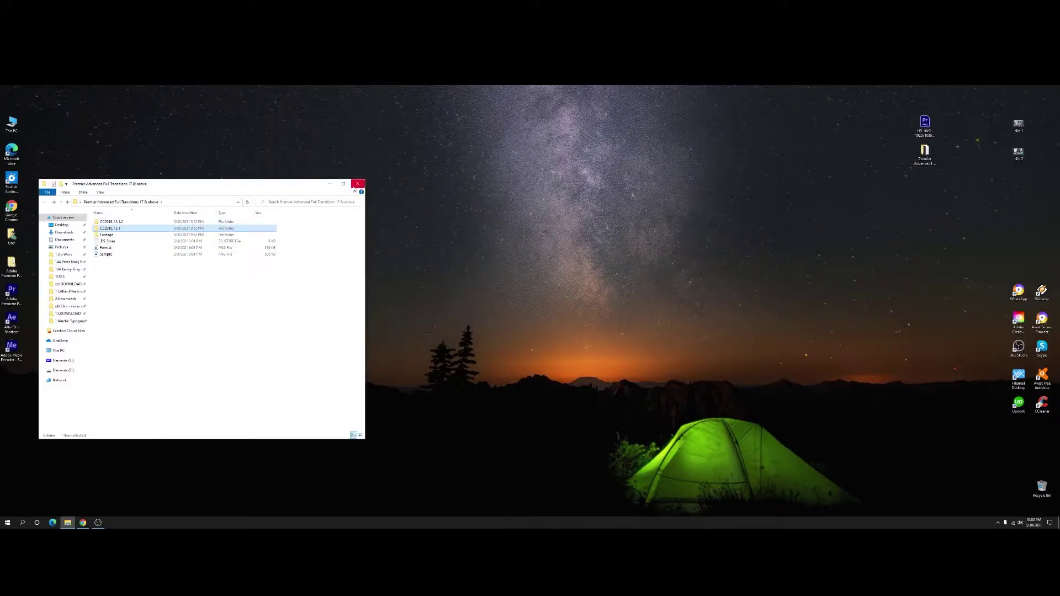
click(358, 184)
click(924, 127)
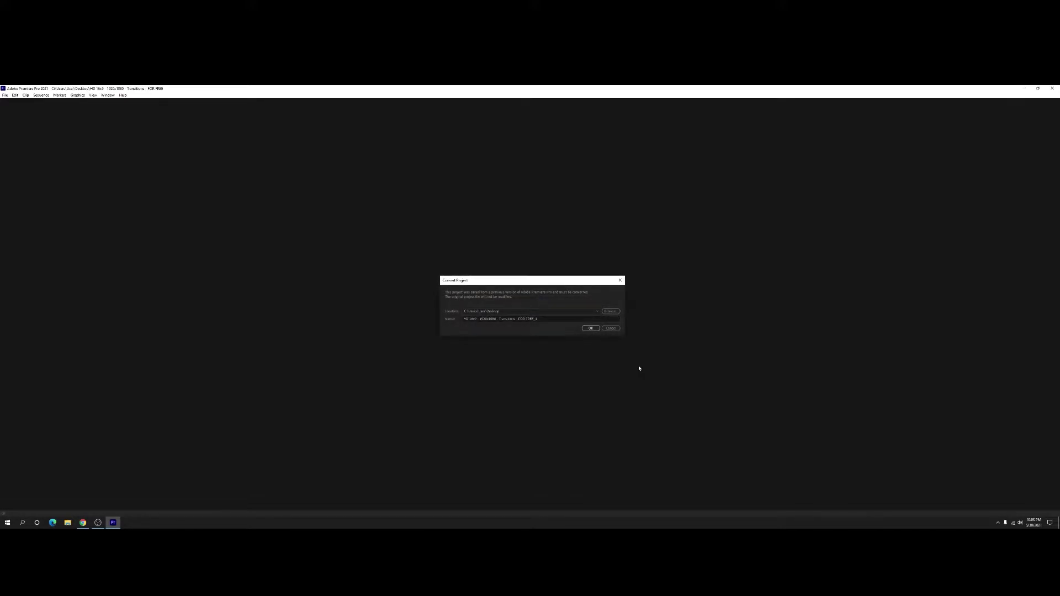
- Convert the project, import clip 1 and clip 2 from the Desktop, and build a sequence from them
click(591, 329)
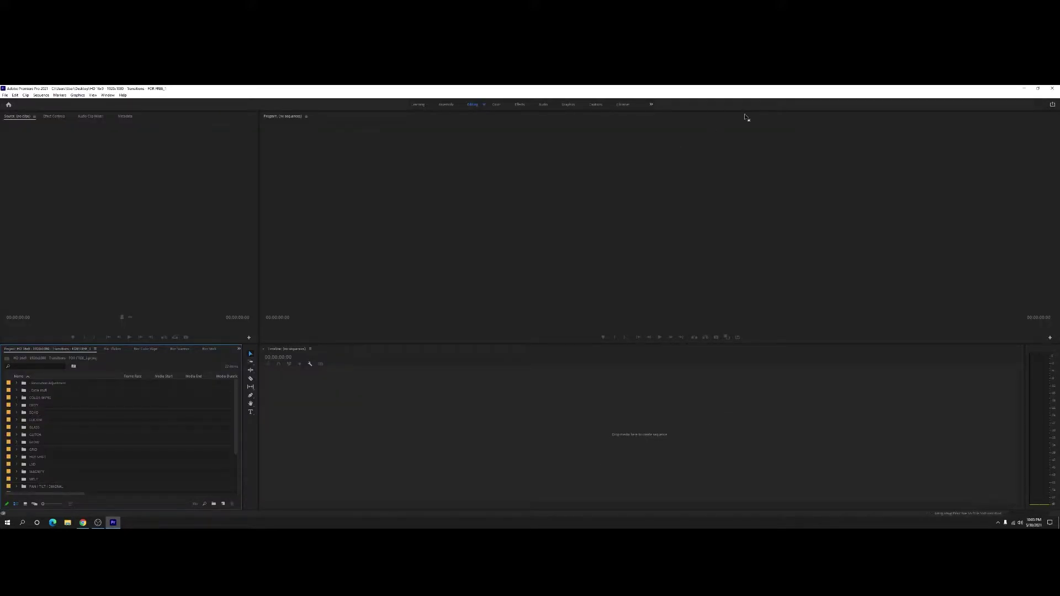
scroll(92, 461, down, 3)
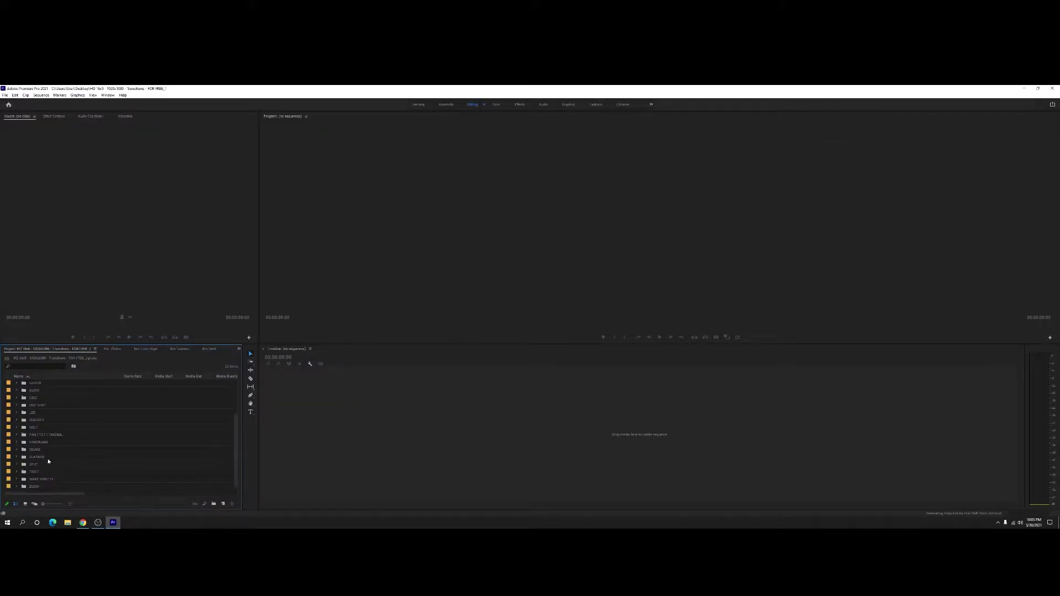
double_click(14, 492)
drag(191, 202, 126, 134)
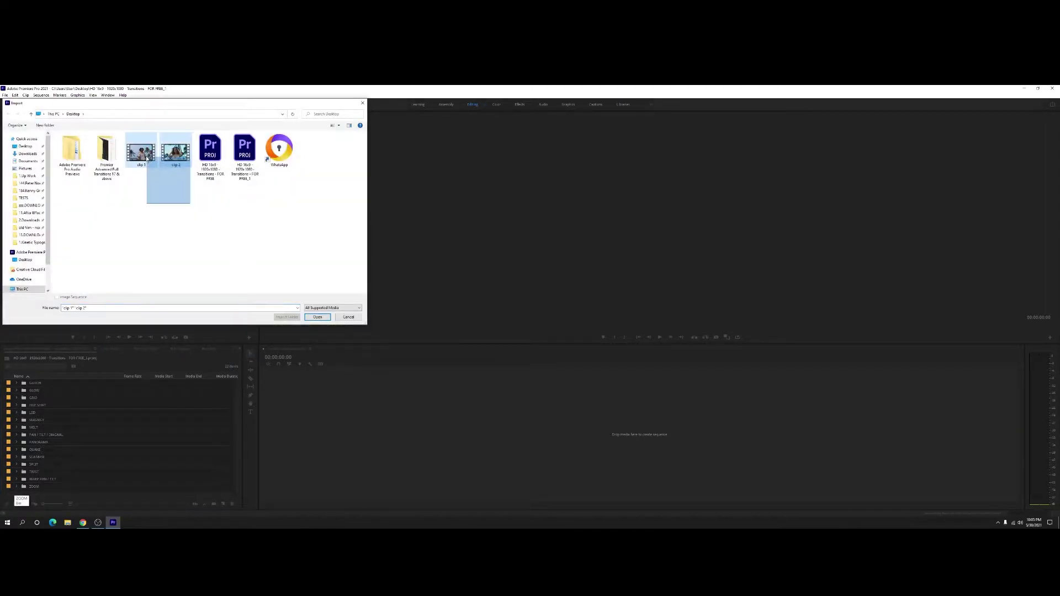
key(Return)
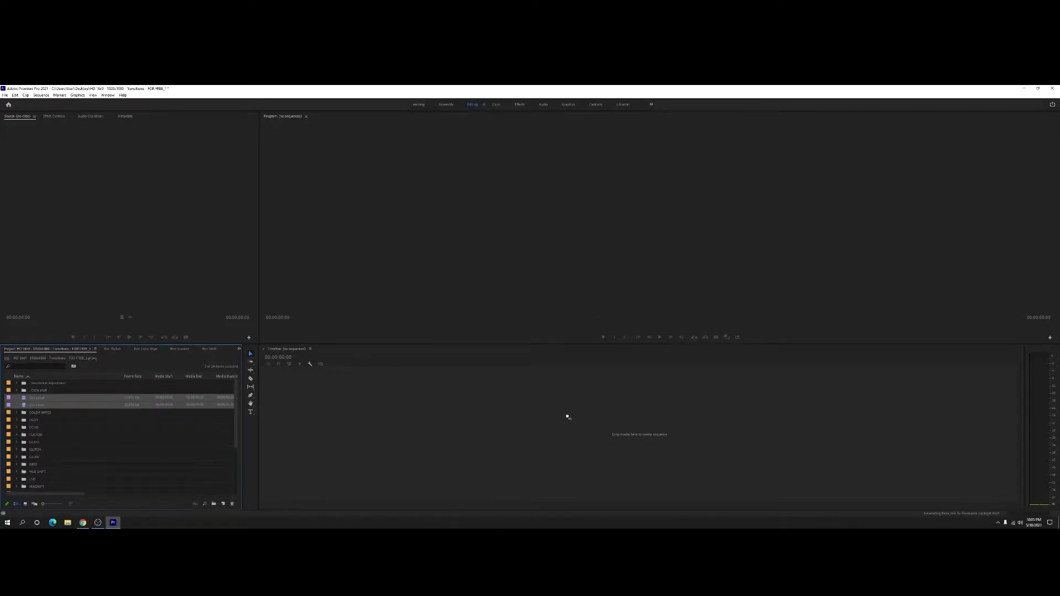
drag(567, 446, 496, 471)
- Drop both clips onto the timeline, trying a clip reorder and then undoing it
mouse_move(850, 505)
mouse_down()
mouse_move(558, 512)
mouse_move(458, 460)
mouse_up()
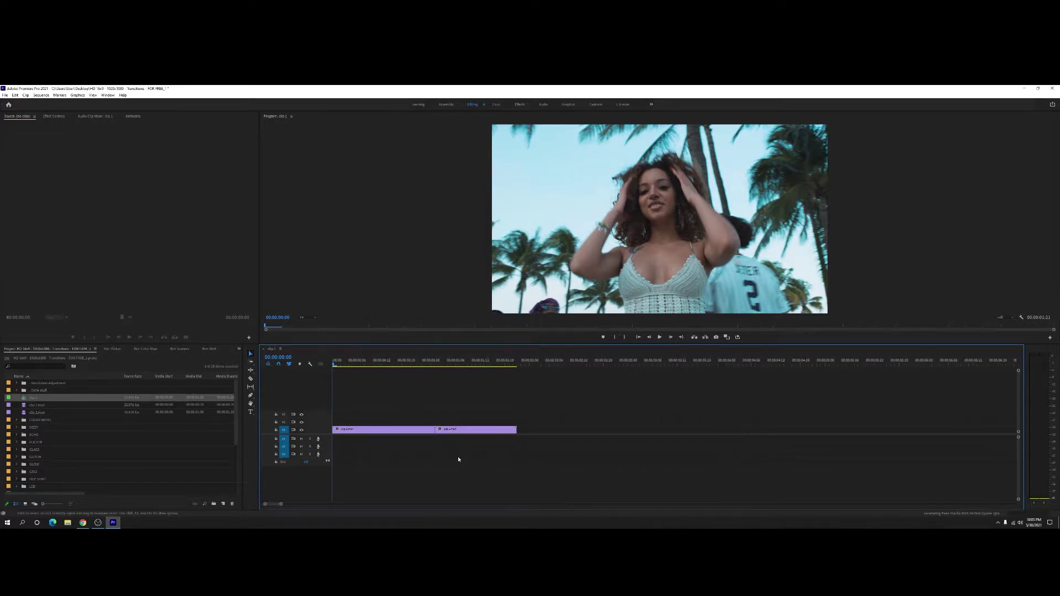
drag(398, 435, 583, 435)
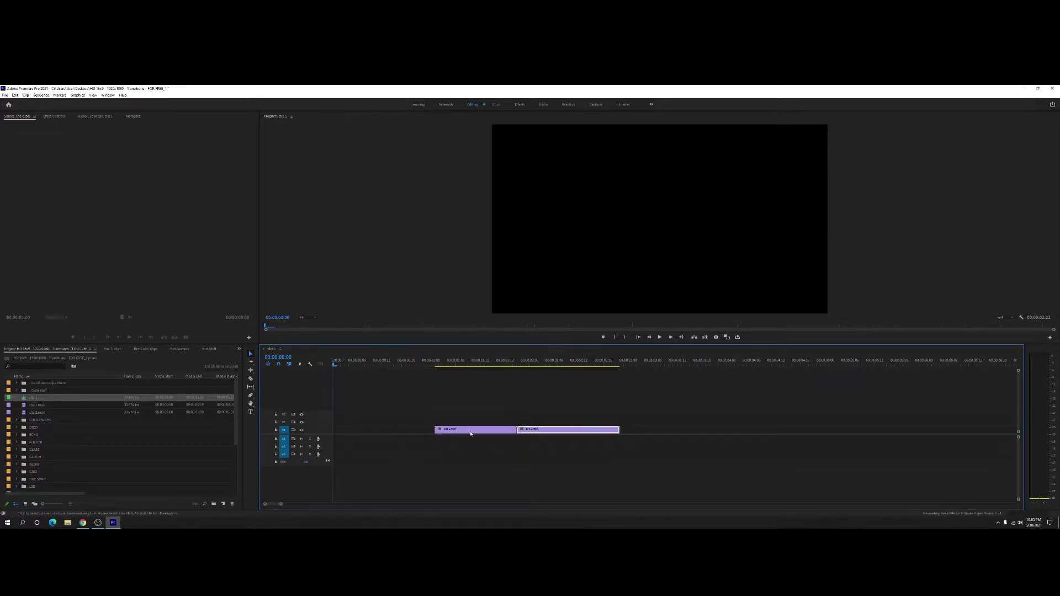
key(ctrl+z)
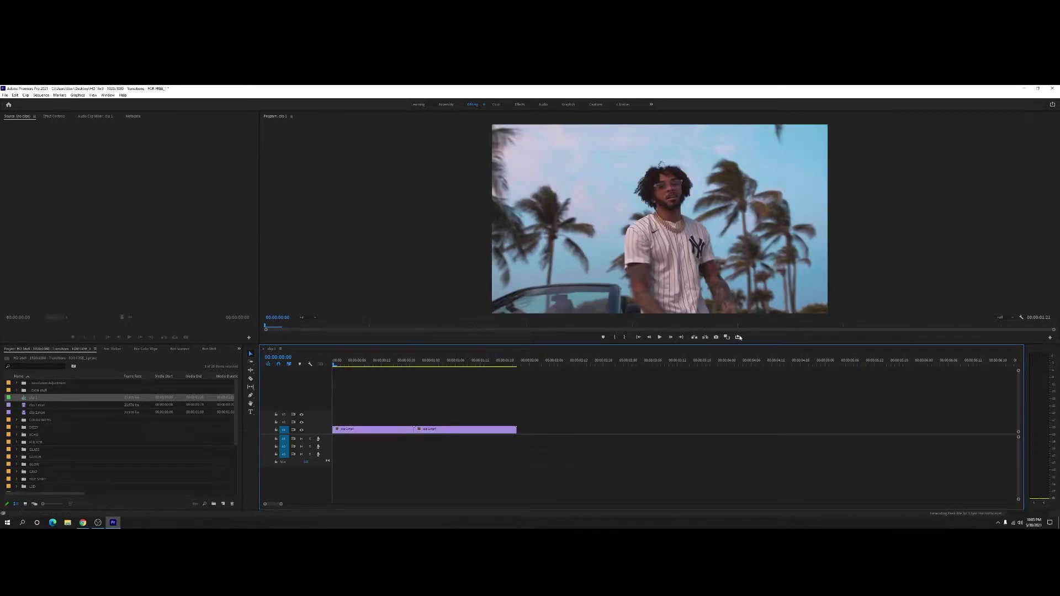
- Expand the ECHO and Echo RGB bins and open the Echo Long RGB transition sequence
scroll(16, 429, down, 2)
click(16, 422)
click(23, 450)
scroll(24, 453, down, 3)
double_click(50, 435)
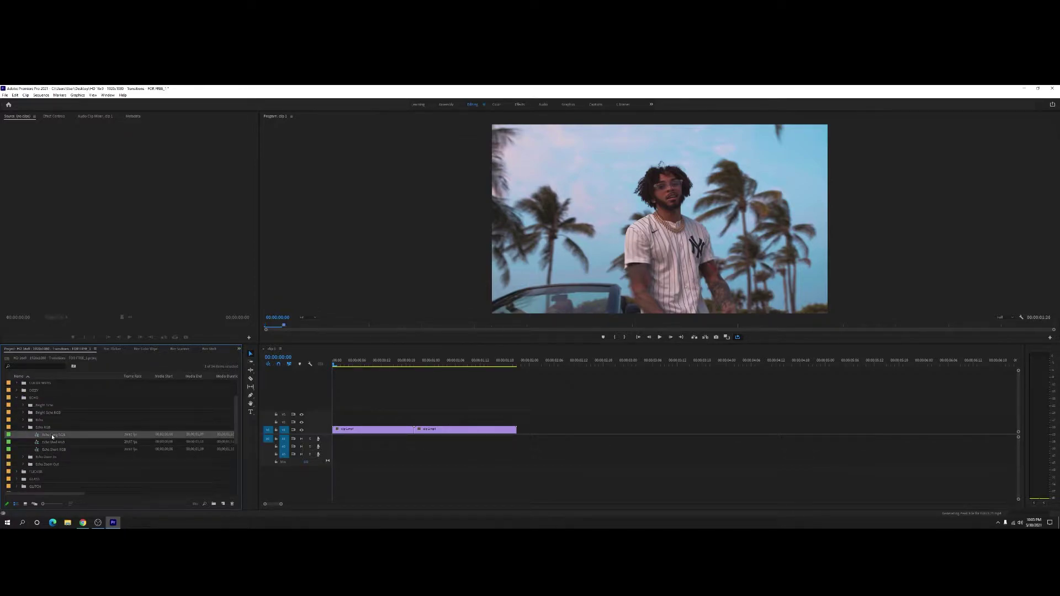
- Preview the Echo Long RGB preset and place all its clips over the cut in clip 1
key(space)
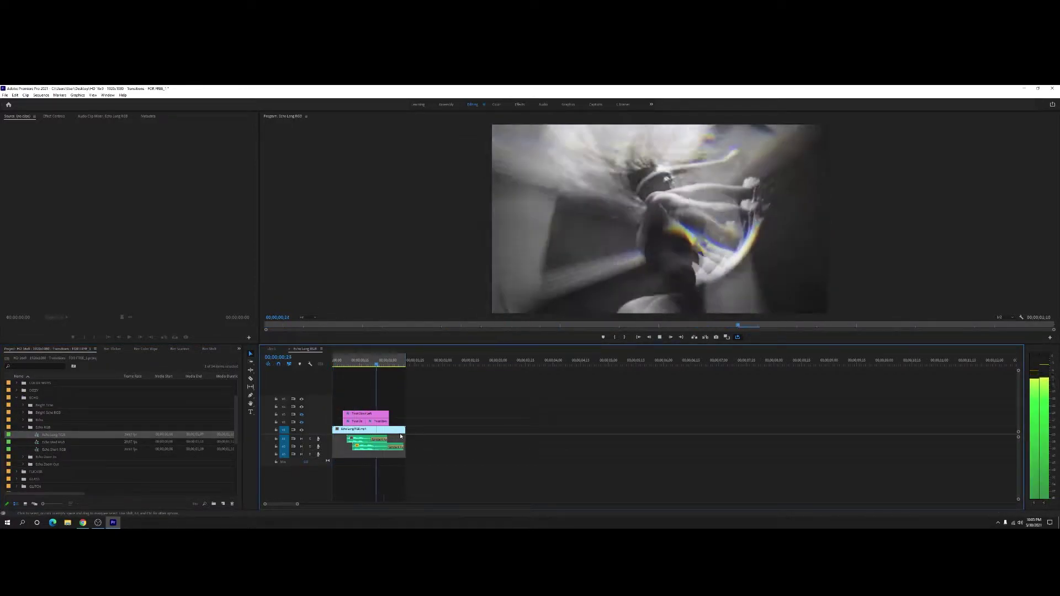
drag(349, 403, 369, 434)
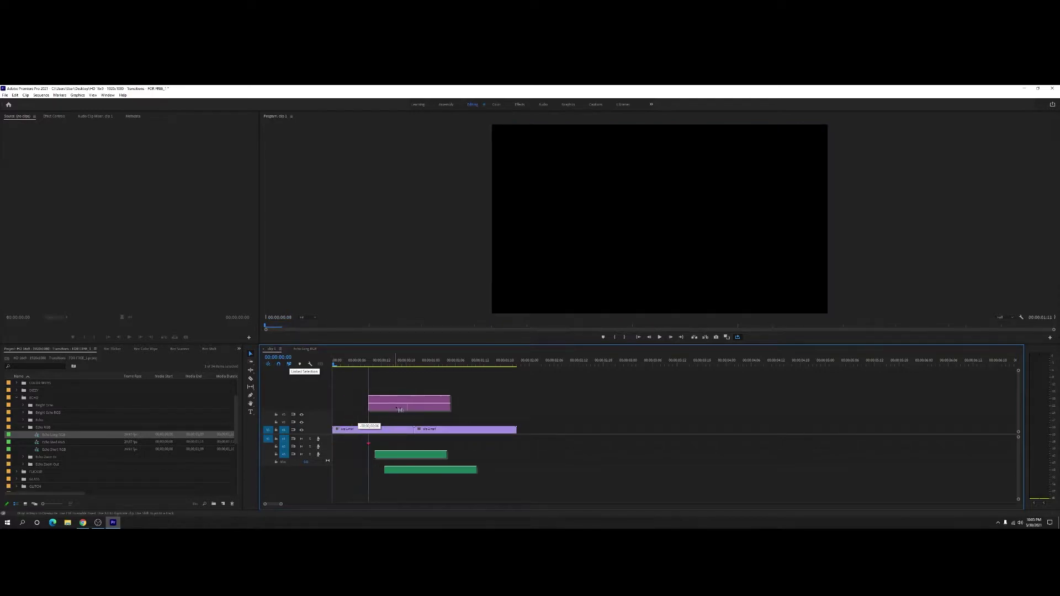
drag(298, 363, 372, 366)
- Play the sequence with the Echo Long RGB transition full screen, return to the start, and collapse the ECHO bin
key(space)
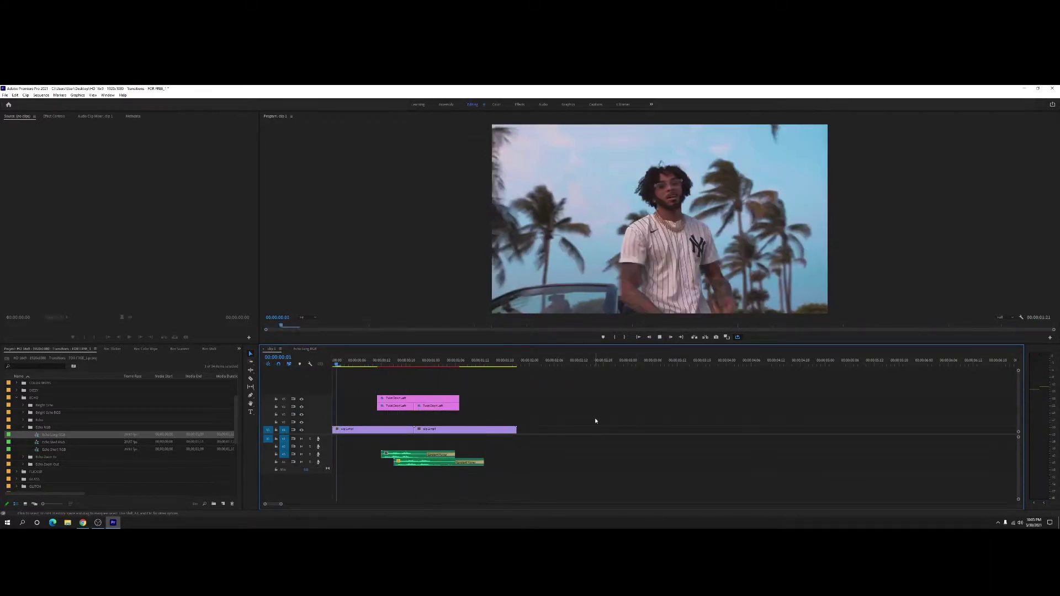
key(ctrl+grave)
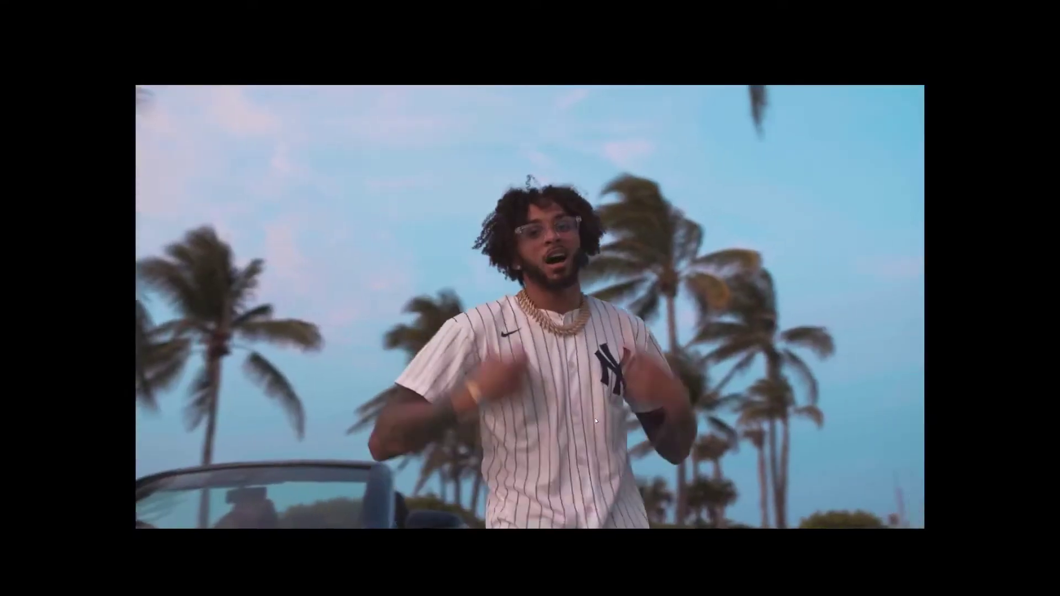
key(ctrl+grave)
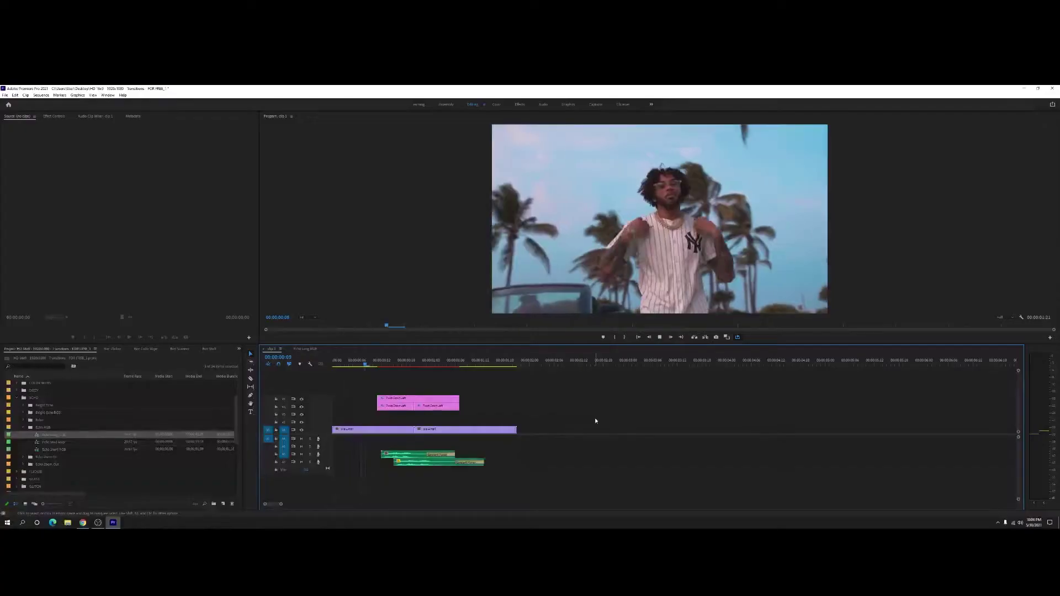
key(space)
key(Home)
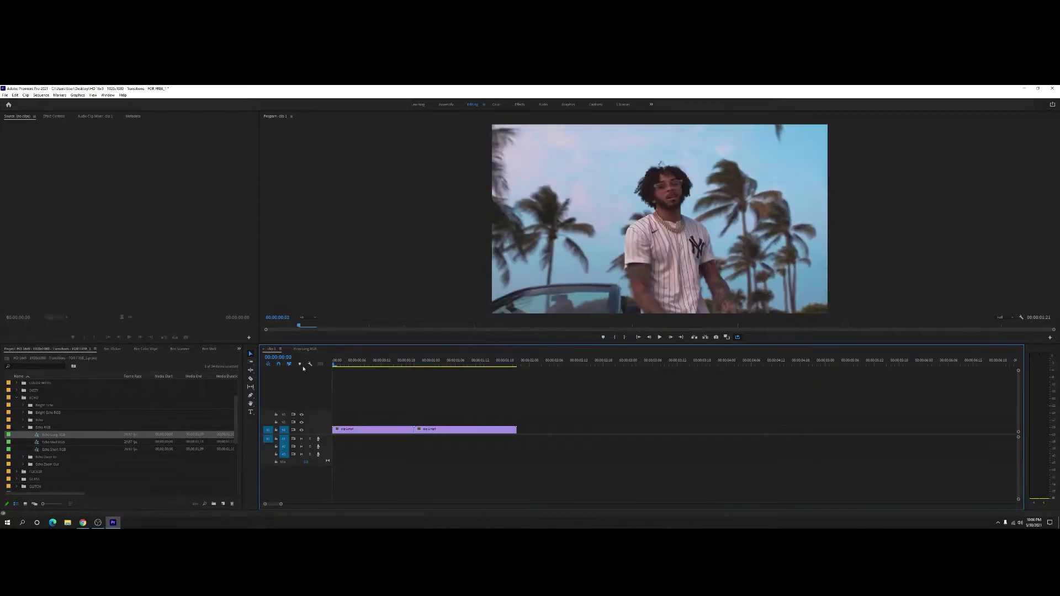
click(17, 398)
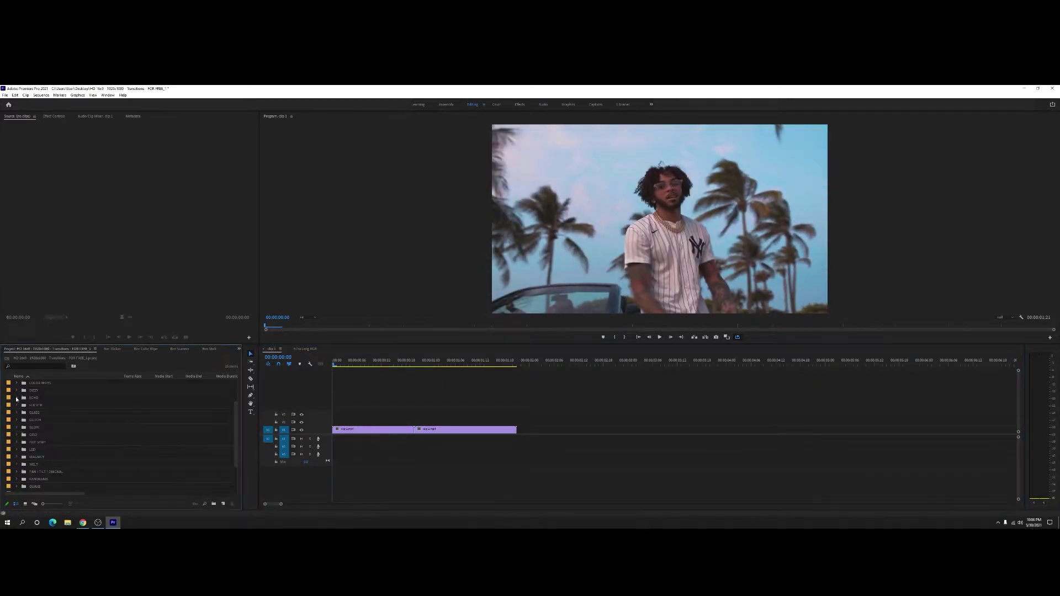
- Expand the GLITCH bin, open Glitch 13, and open the GLITCH folder in its own thumbnail bin
click(16, 420)
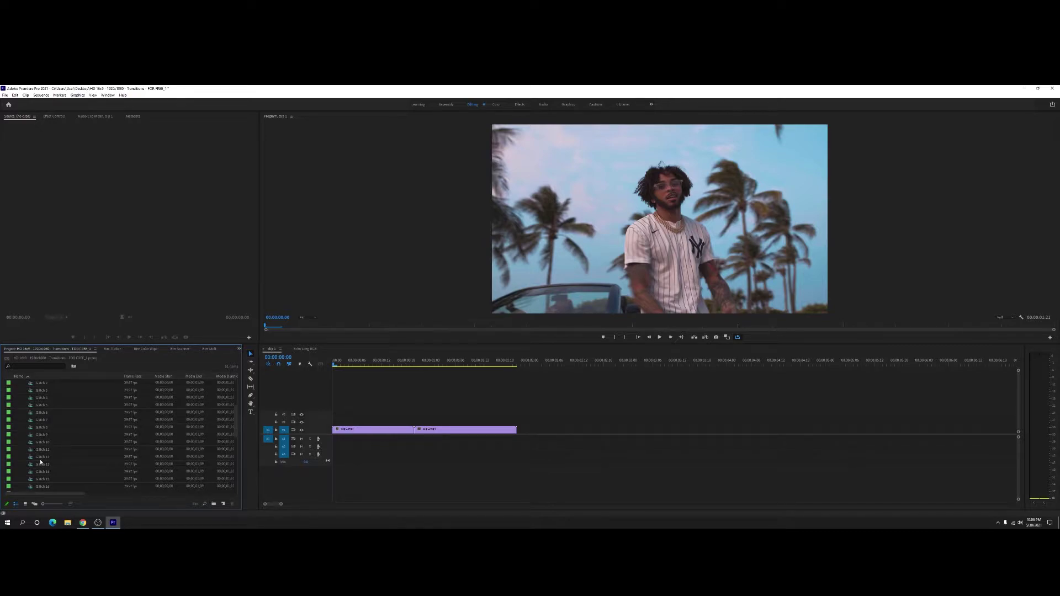
double_click(44, 464)
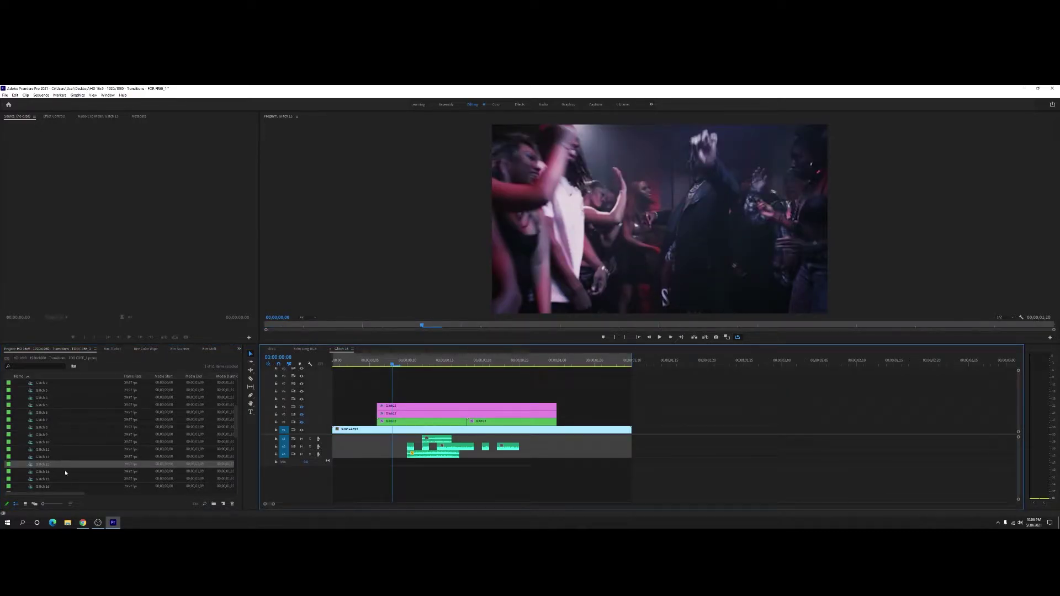
click(25, 504)
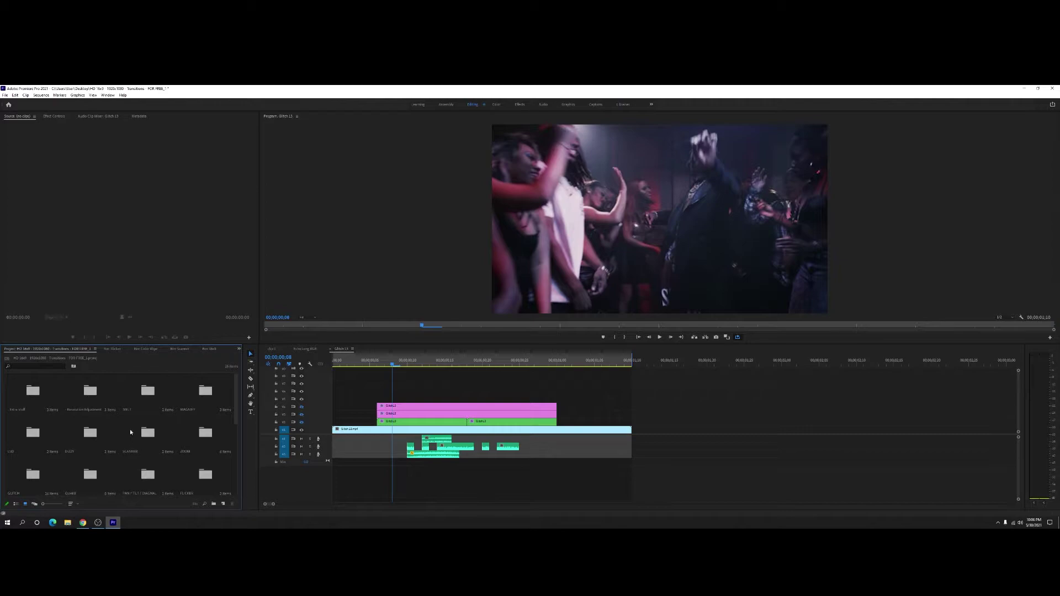
click(205, 391)
scroll(221, 420, down, 2)
double_click(25, 406)
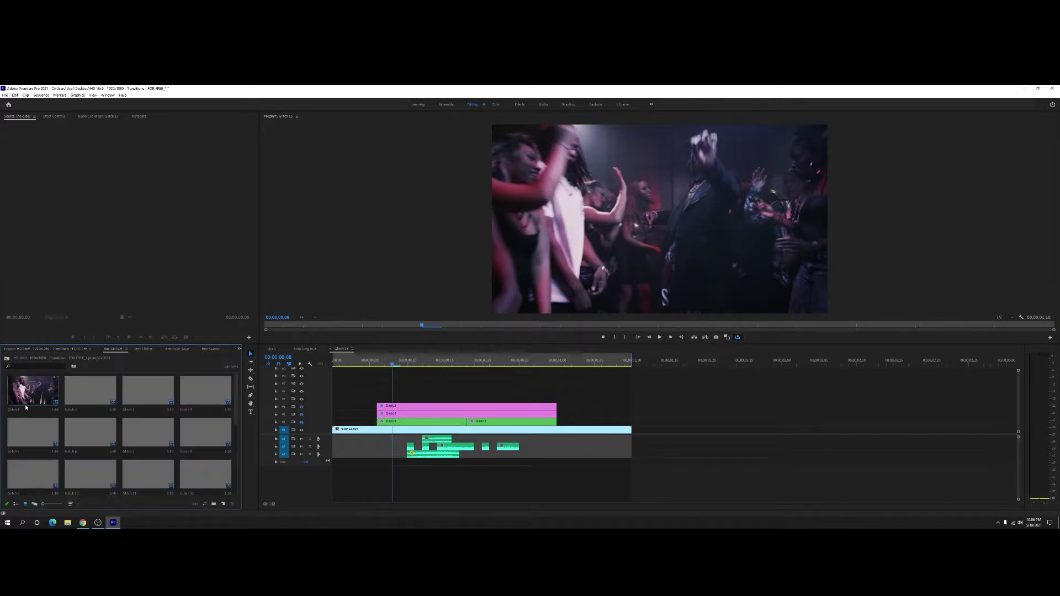
- Open the Glitch 13 preset sequence, then the Glitch 18 preset sequence
scroll(166, 428, down, 2)
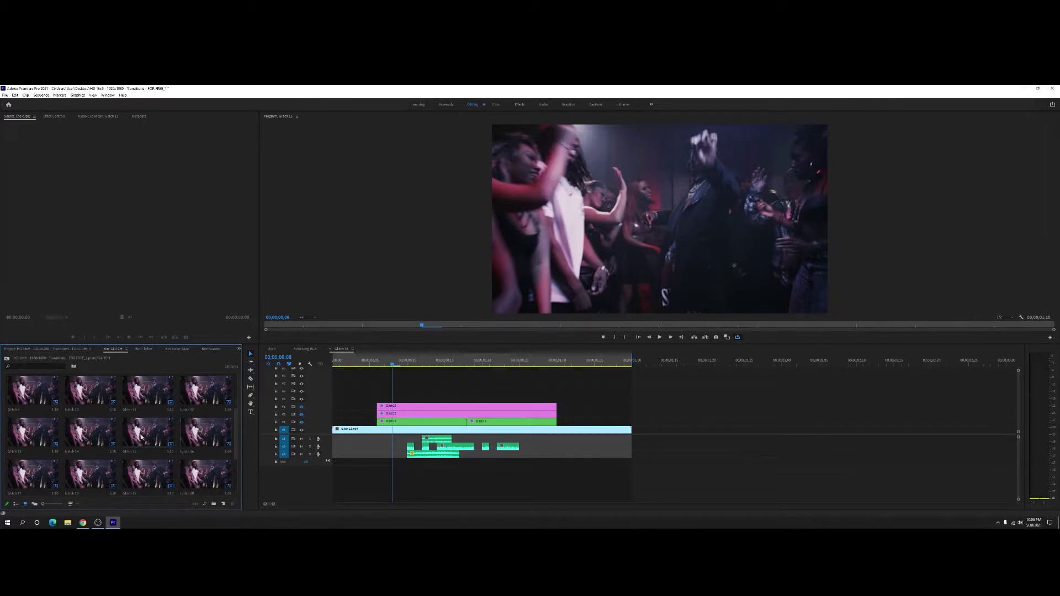
click(20, 431)
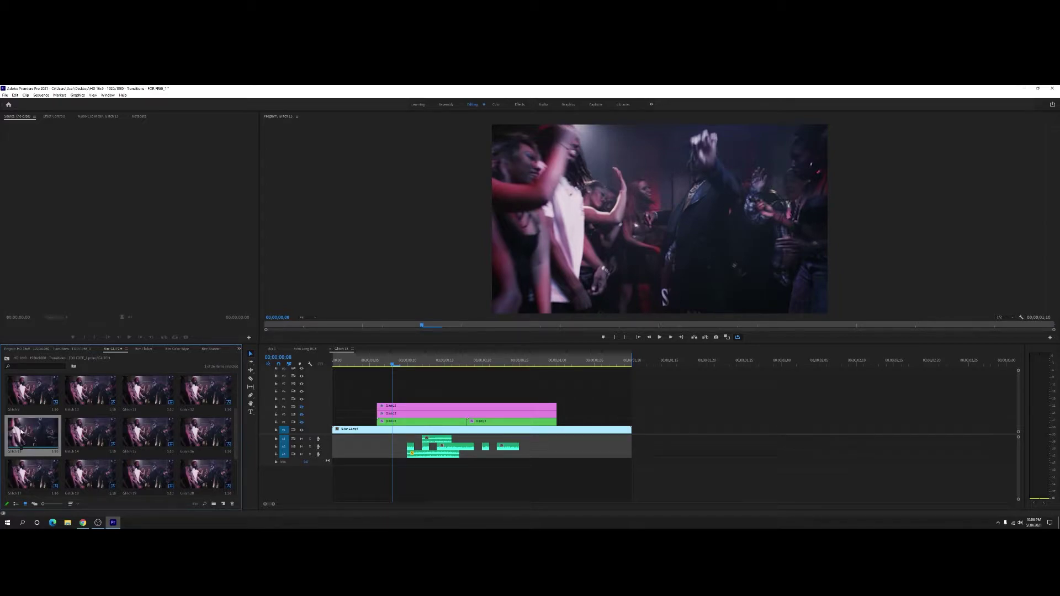
double_click(24, 431)
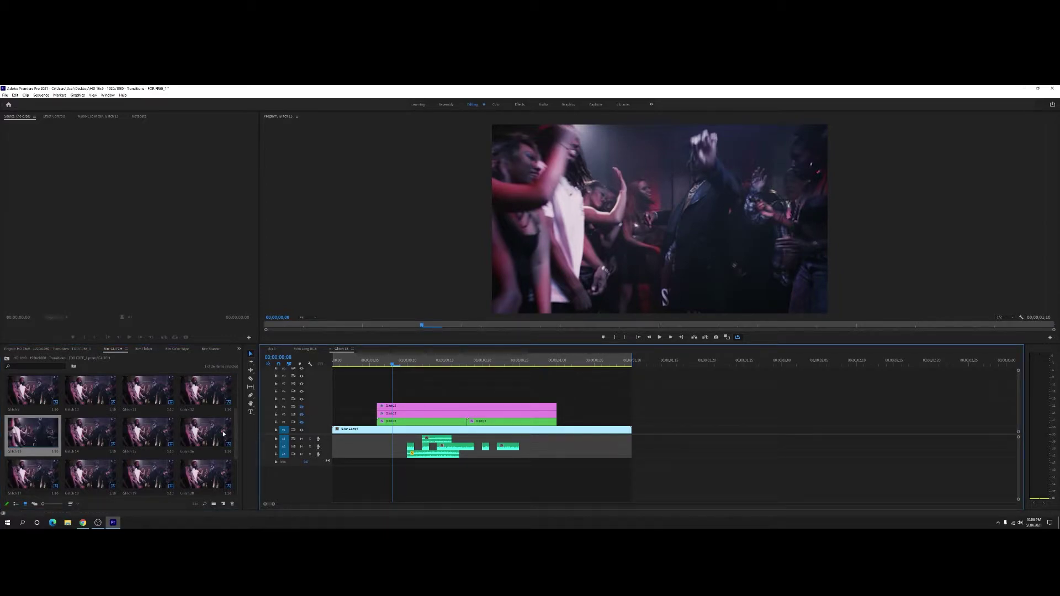
scroll(188, 430, down, 3)
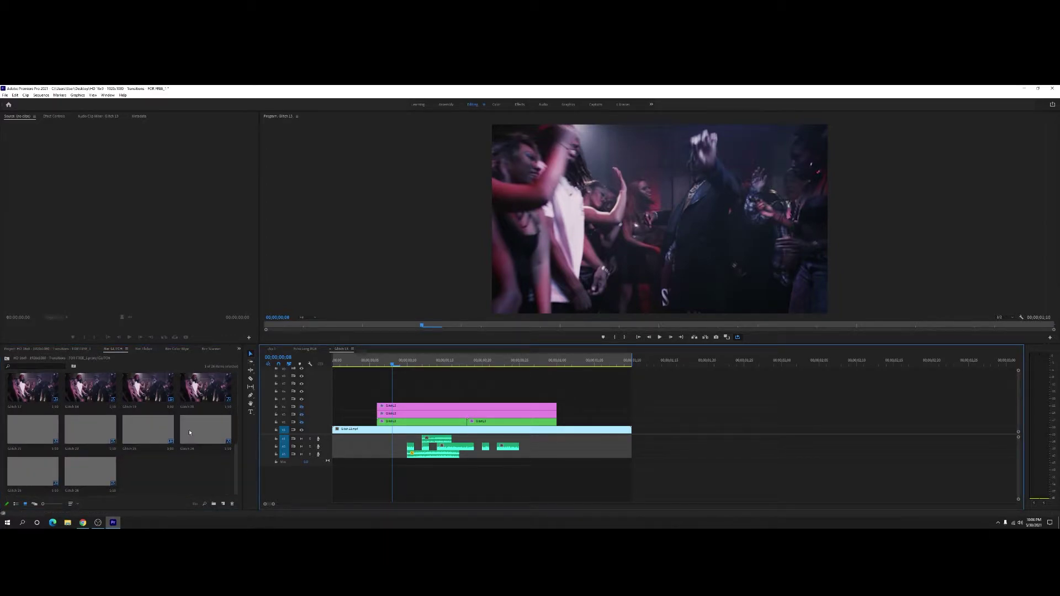
double_click(85, 395)
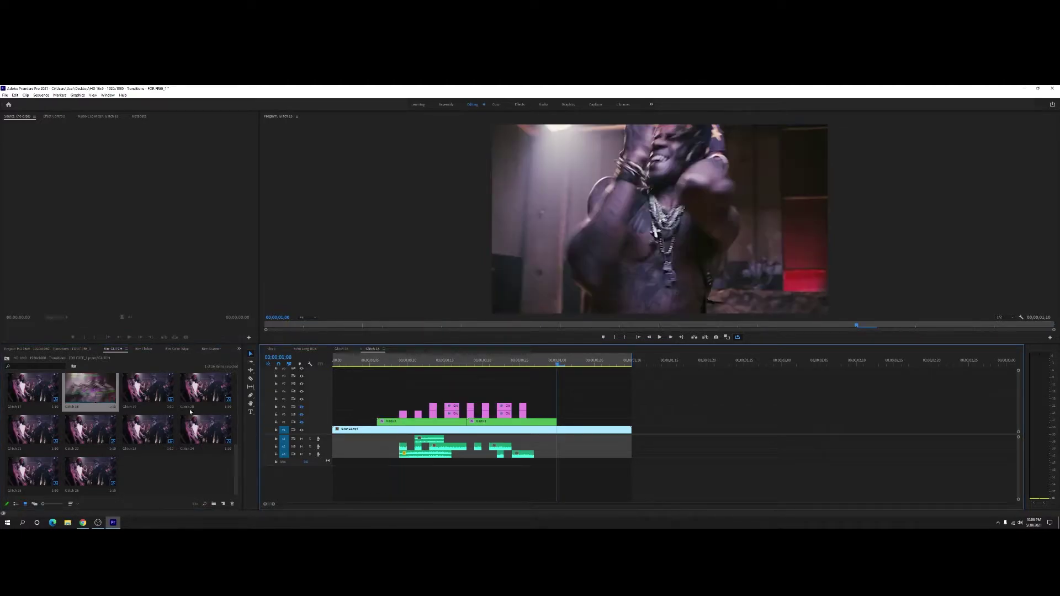
- Preview the Glitch 18 preset, then switch back to the Glitch 13 sequence
key(space)
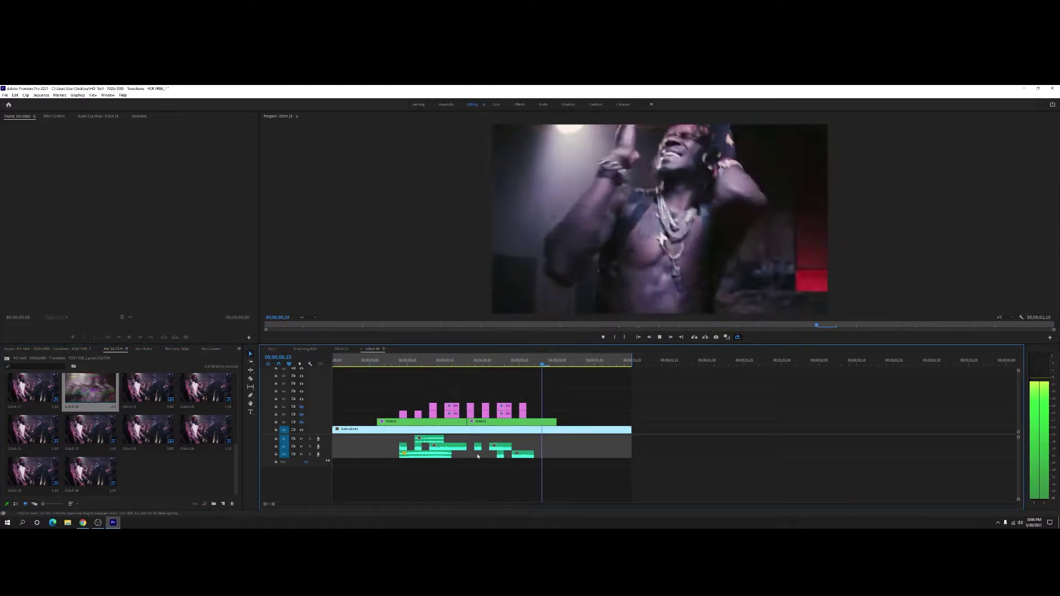
click(341, 349)
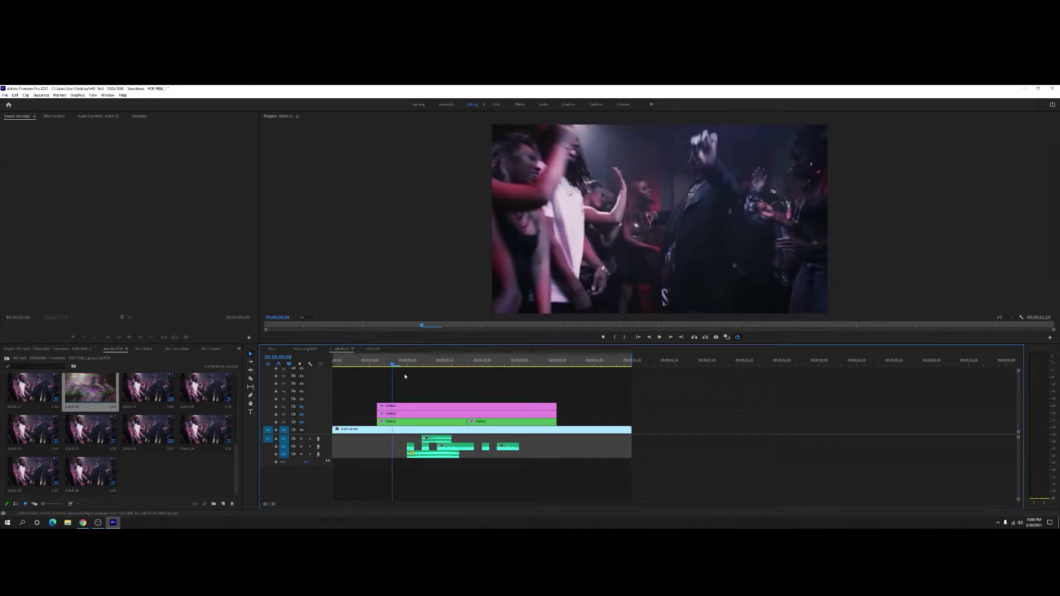
key(space)
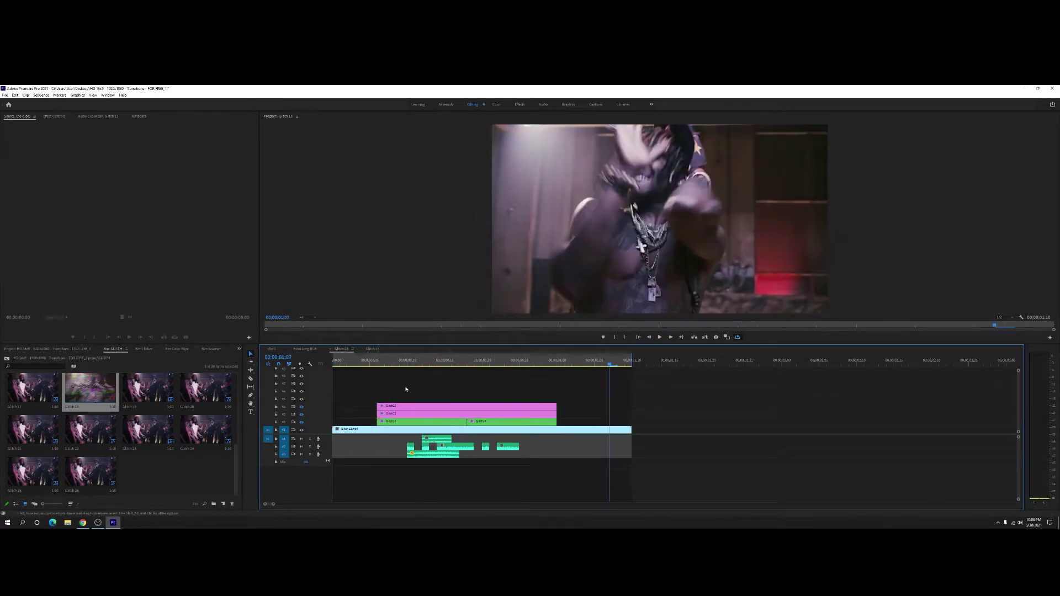
- Place the Glitch 13 clips over the cut in the two-clip sequence and play it from the start
click(473, 445)
drag(473, 445, 412, 422)
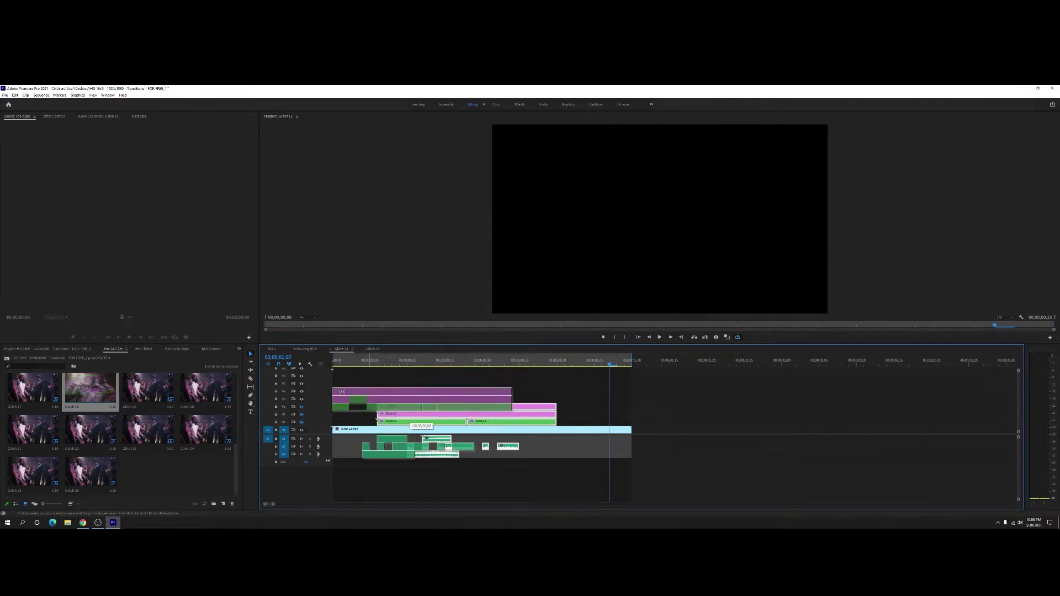
drag(271, 351, 392, 402)
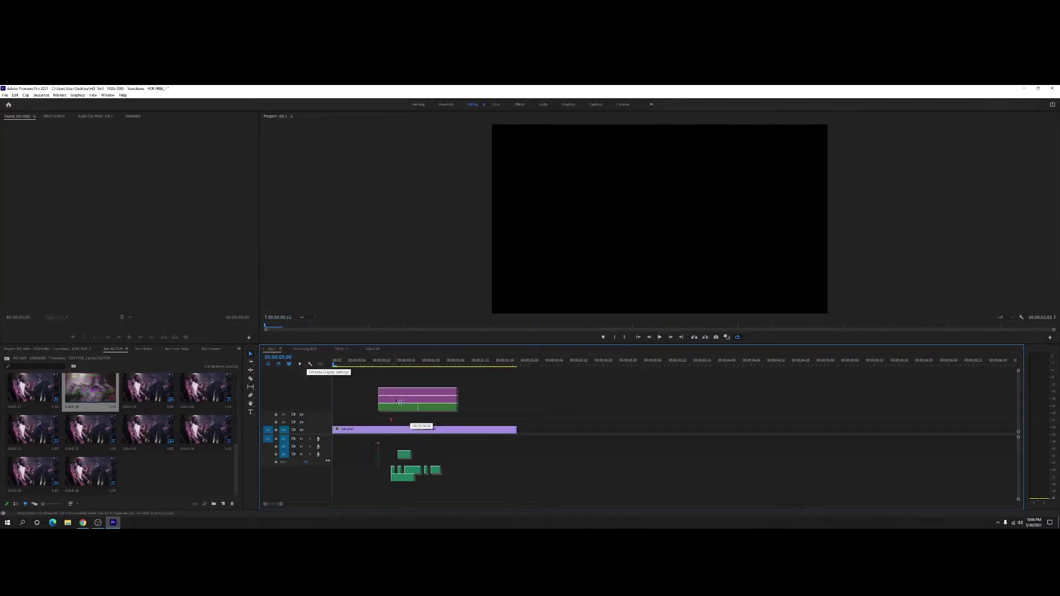
drag(393, 402, 395, 403)
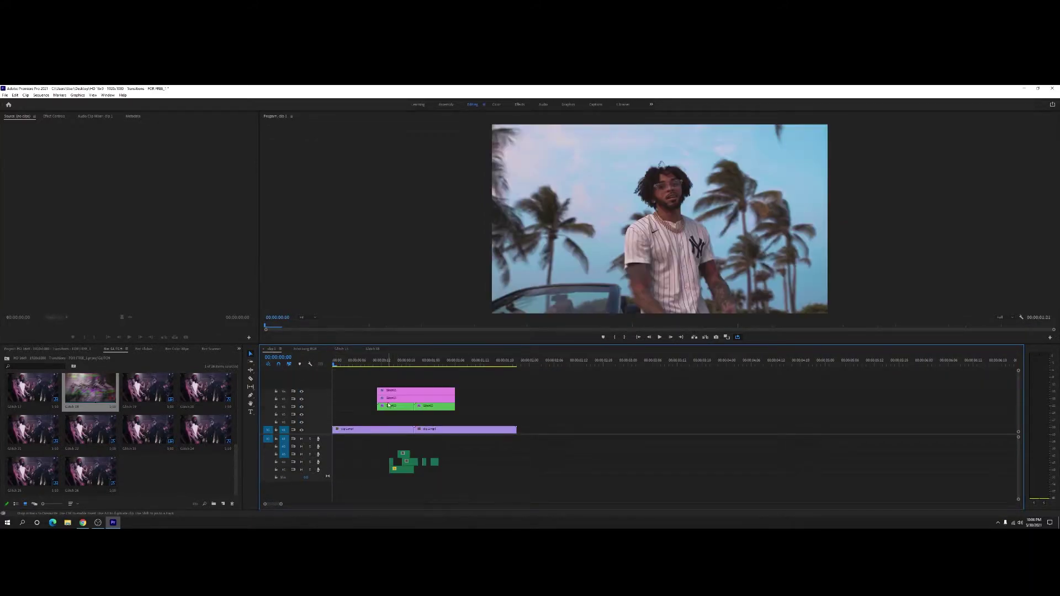
click(340, 362)
key(Home)
key(space)
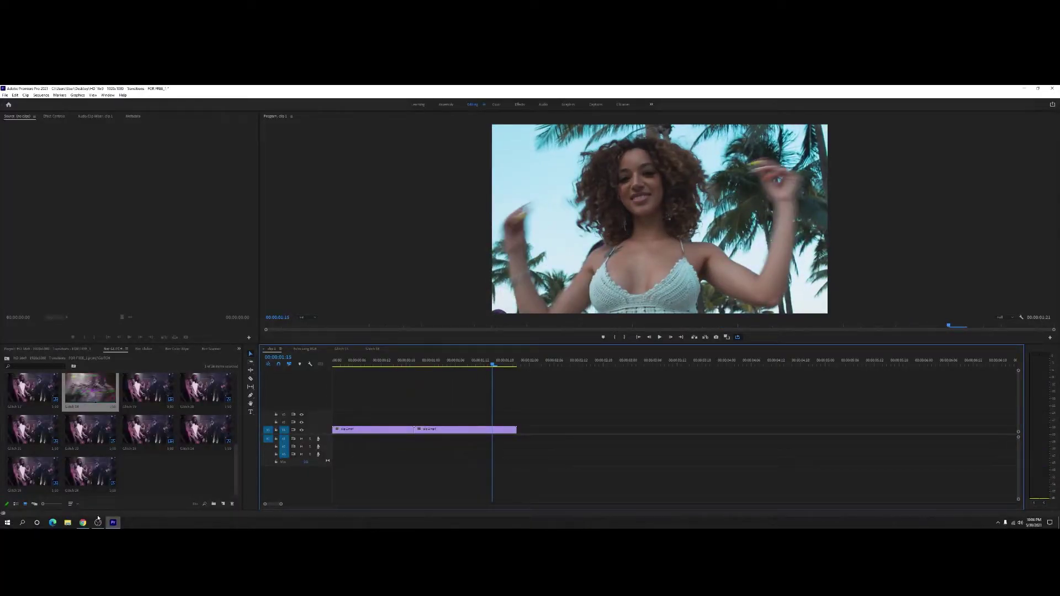
- Show the glitch presets as a list, select Glitch 6, and return to the top-level preset folders
click(81, 477)
key(ctrl+Page_Up)
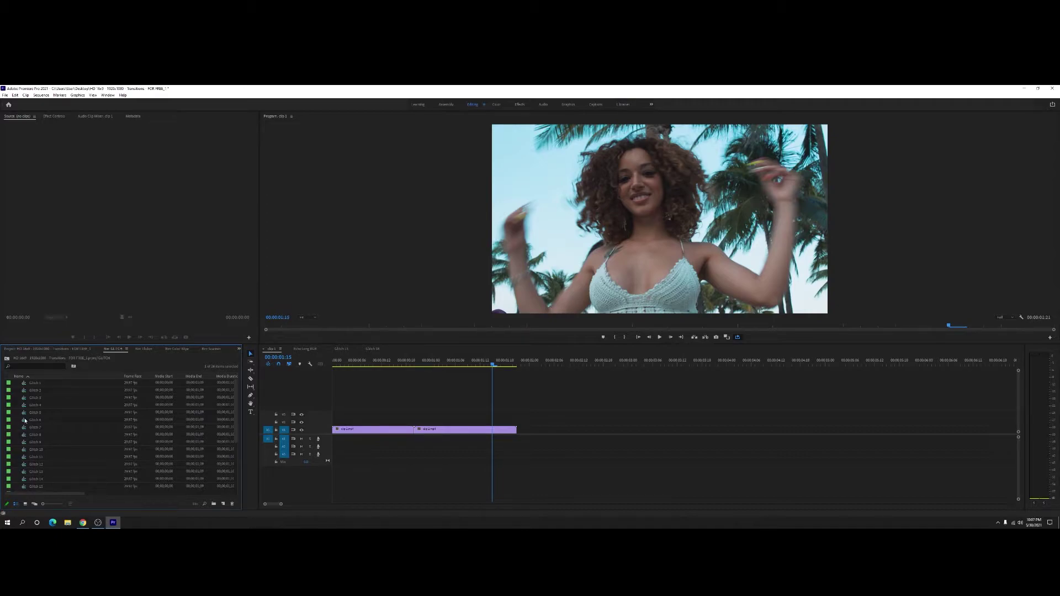
click(34, 423)
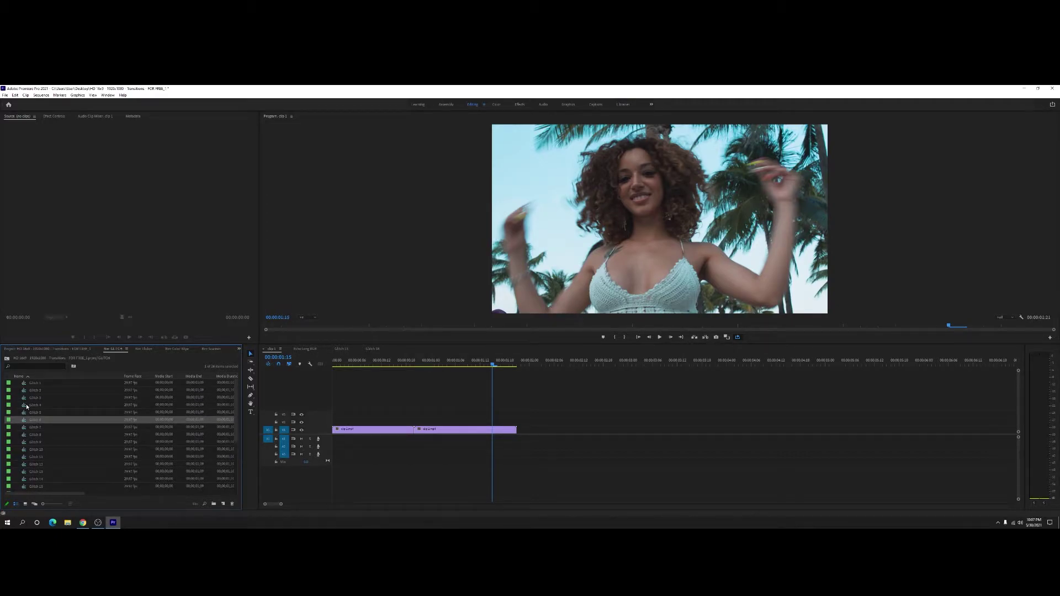
key(ctrl+Page_Up)
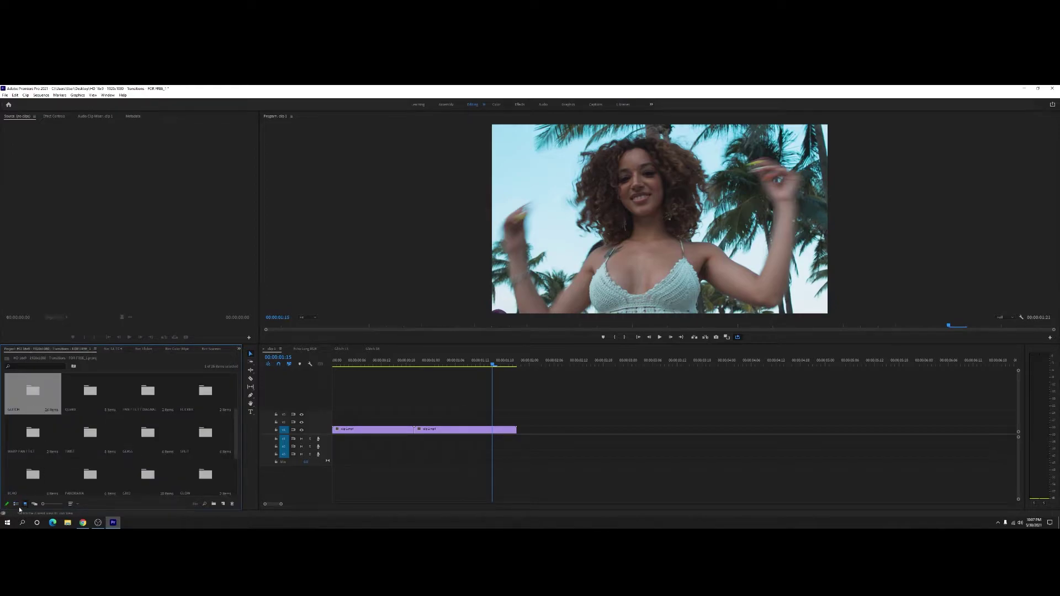
- In list view, expand PAN / TILT / DIAGONAL and its subfolder, and open the Pan Right preset sequence
click(17, 504)
scroll(17, 456, down, 3)
scroll(19, 449, down, 3)
scroll(20, 449, down, 3)
scroll(48, 454, down, 3)
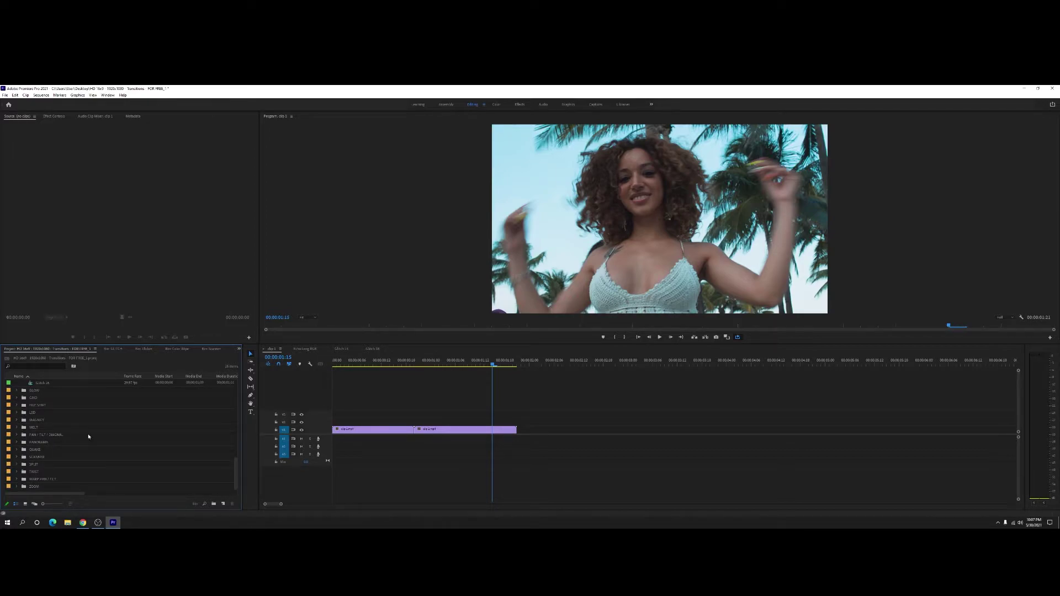
click(17, 435)
click(22, 442)
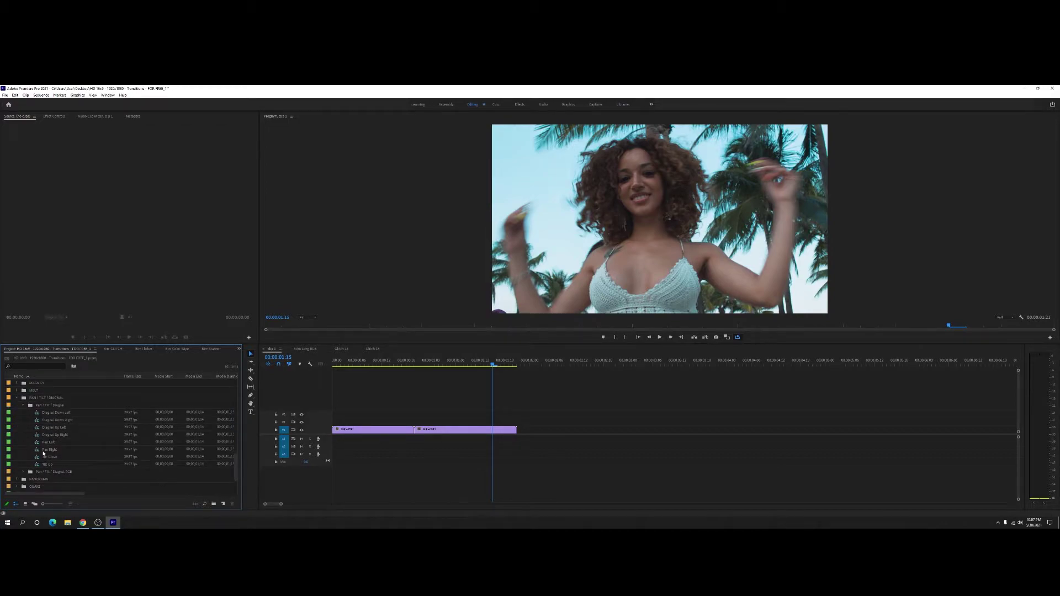
double_click(45, 450)
- Preview Pan Right, then place its clips over the cut in the two-clip sequence
key(space)
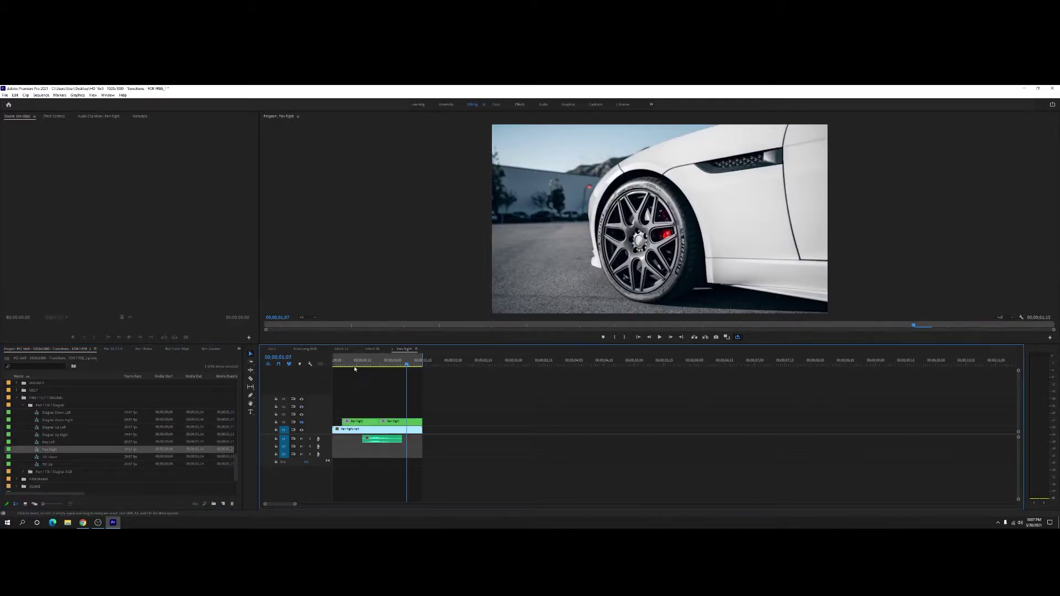
key(space)
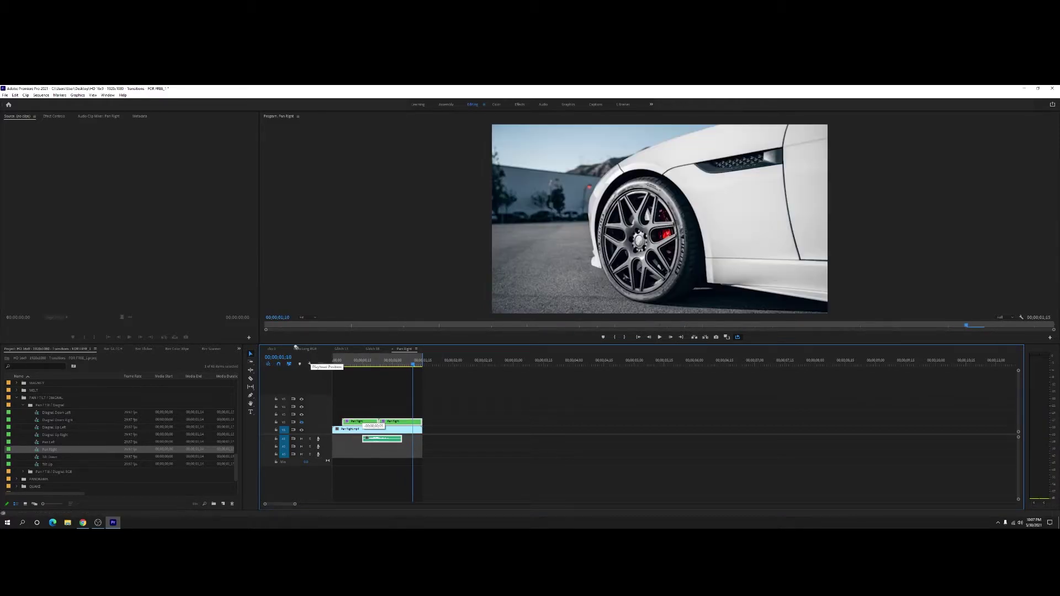
click(271, 349)
drag(368, 408, 393, 413)
- Play the Pan Right transition full screen, then undo it to remove its layers from the sequence
key(space)
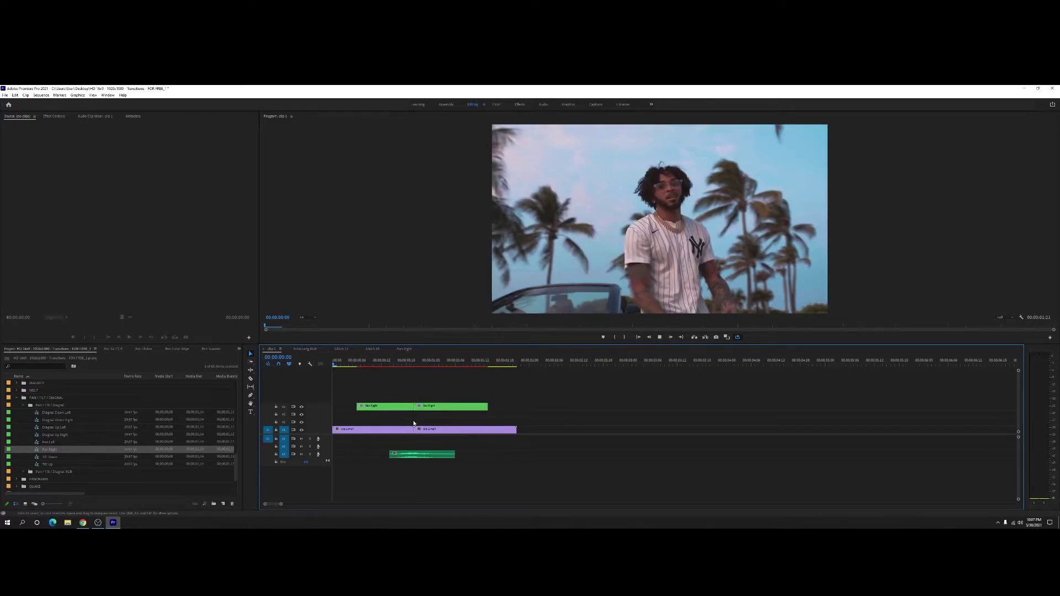
key(ctrl+grave)
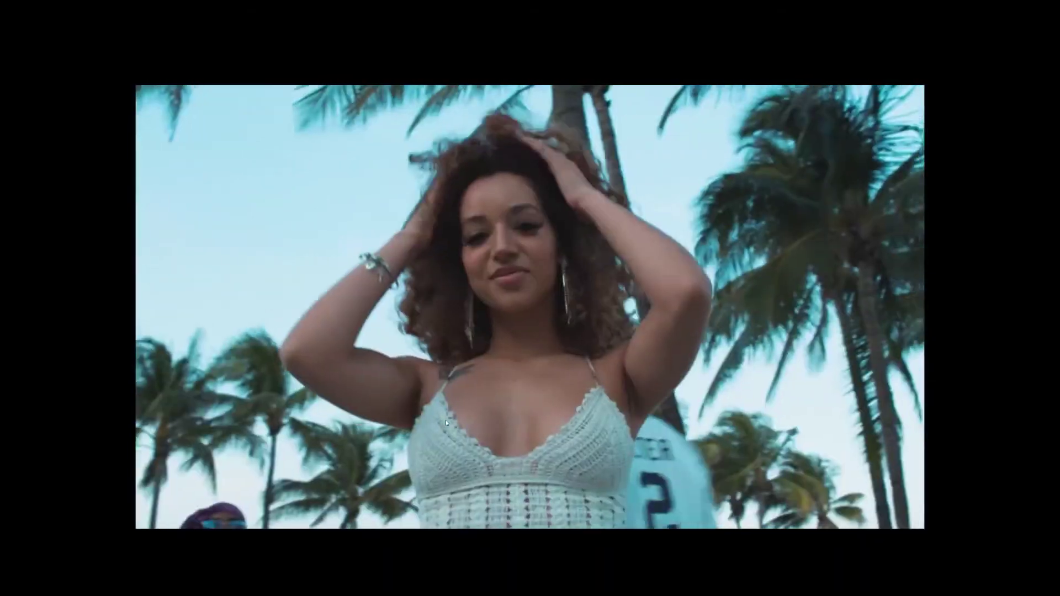
key(ctrl+grave)
key(space)
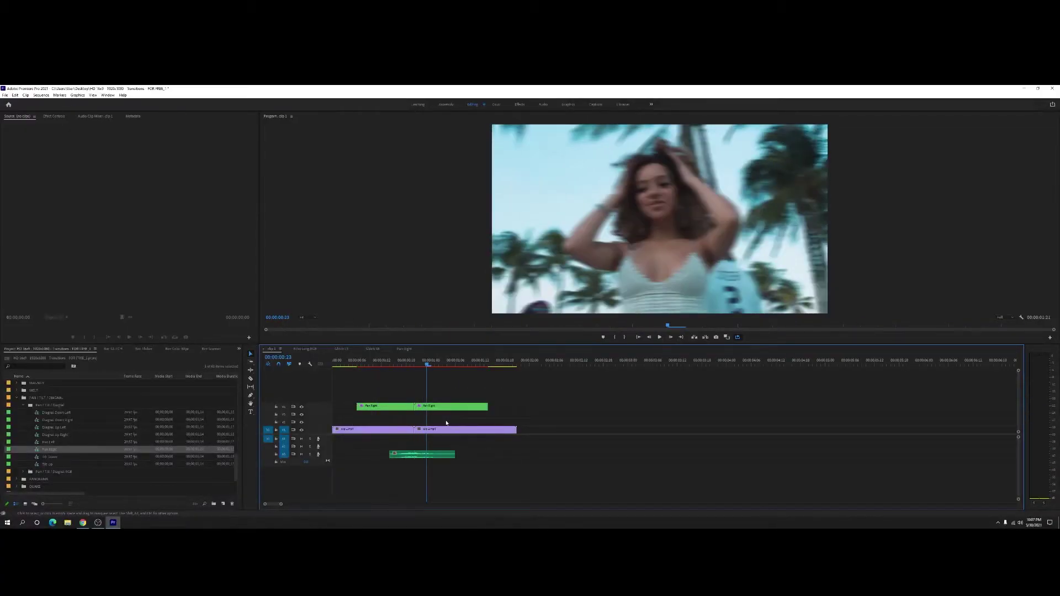
key(ctrl+z)
scroll(49, 453, down, 3)
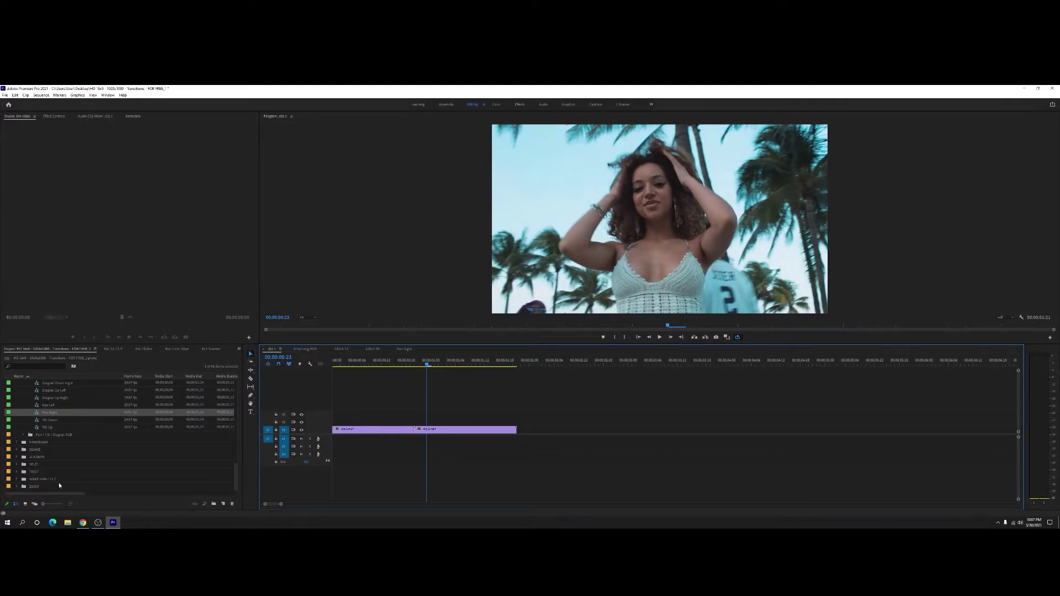
click(17, 472)
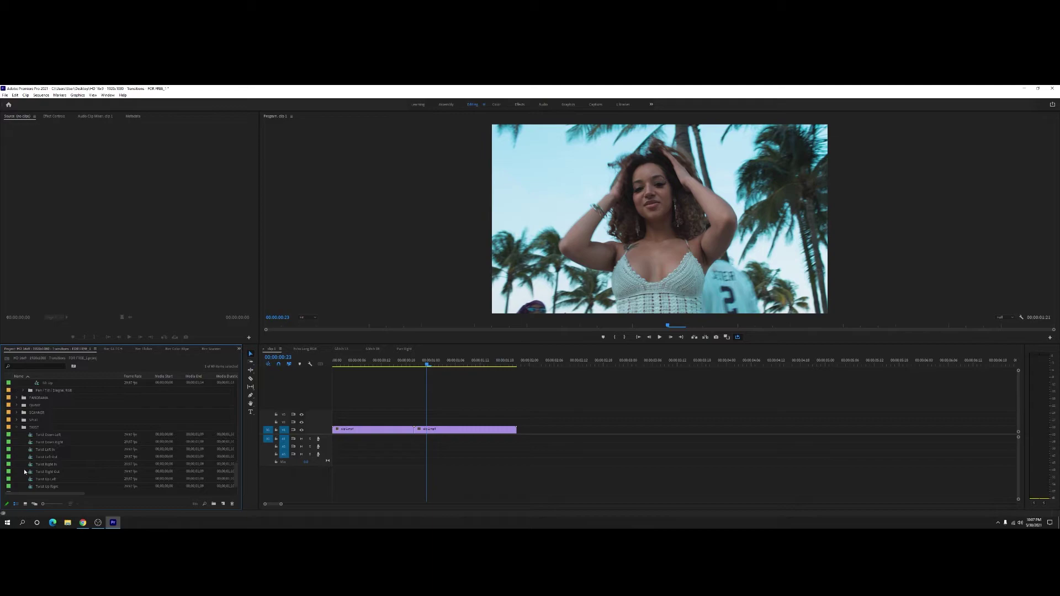
- Switch the Project panel to thumbnails and scroll through the preset folders, such as PANORAMA and GLOW
click(25, 503)
scroll(54, 454, down, 5)
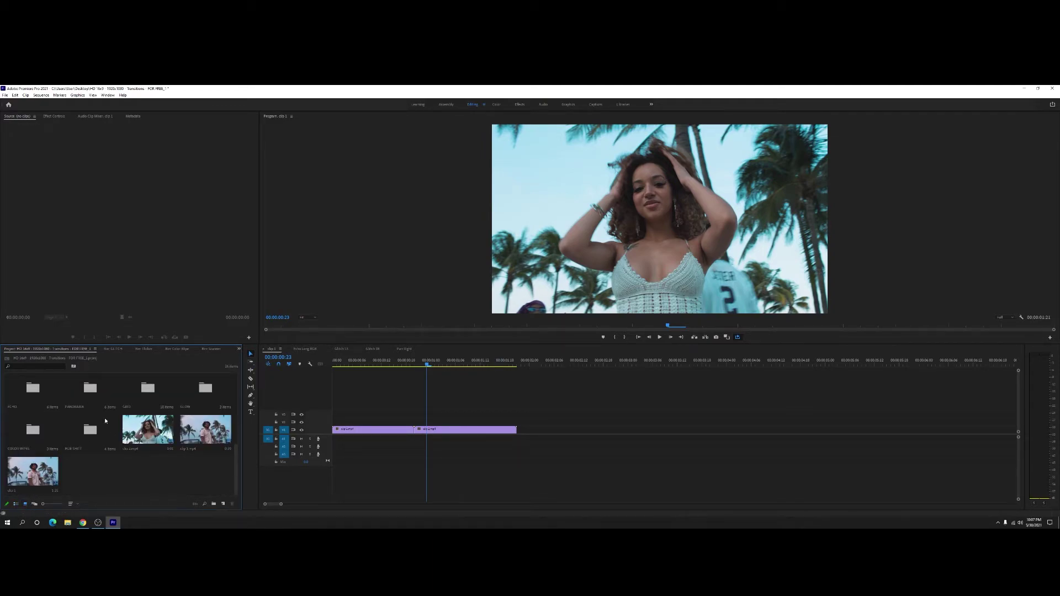
click(93, 399)
scroll(116, 398, up, 1)
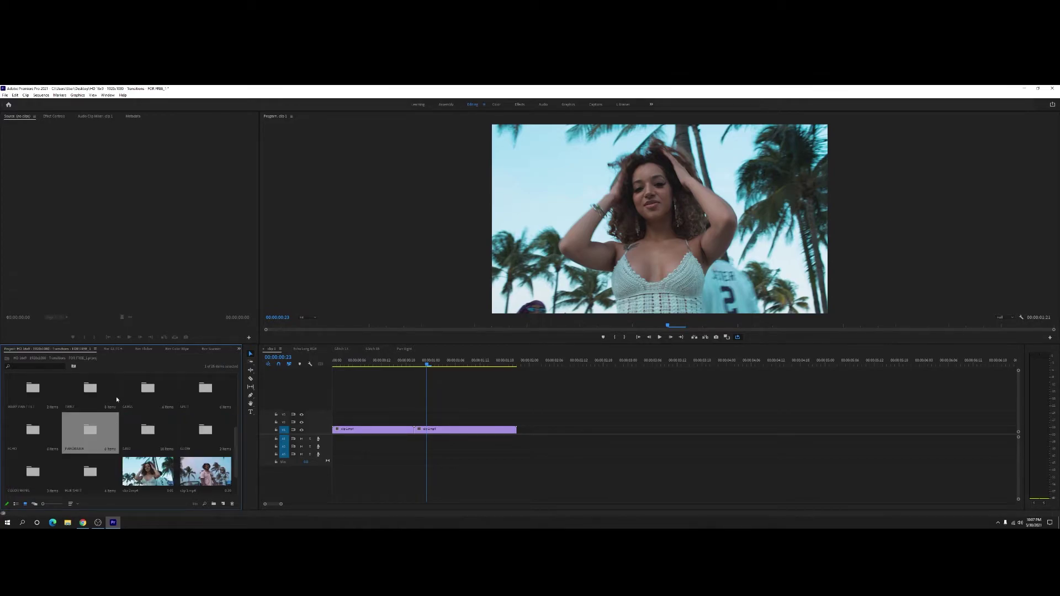
scroll(118, 397, up, 1)
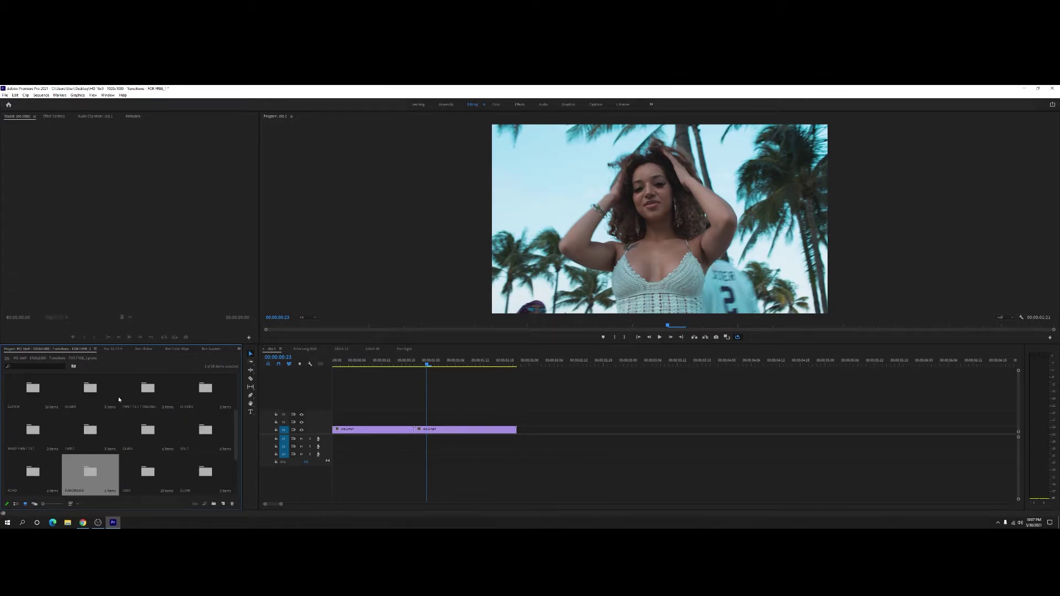
scroll(117, 399, up, 1)
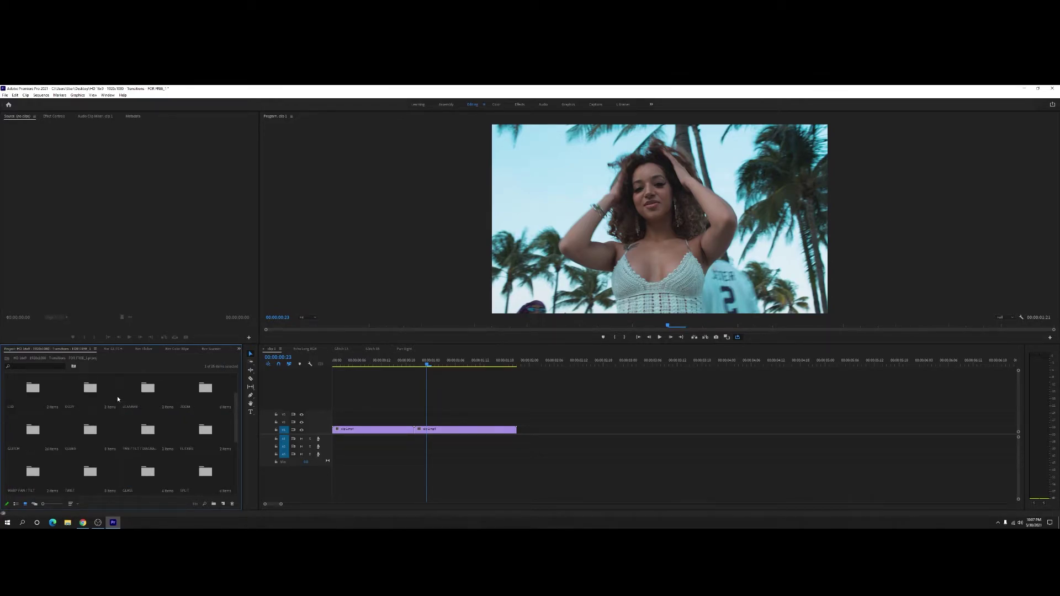
scroll(118, 399, up, 1)
scroll(142, 430, down, 4)
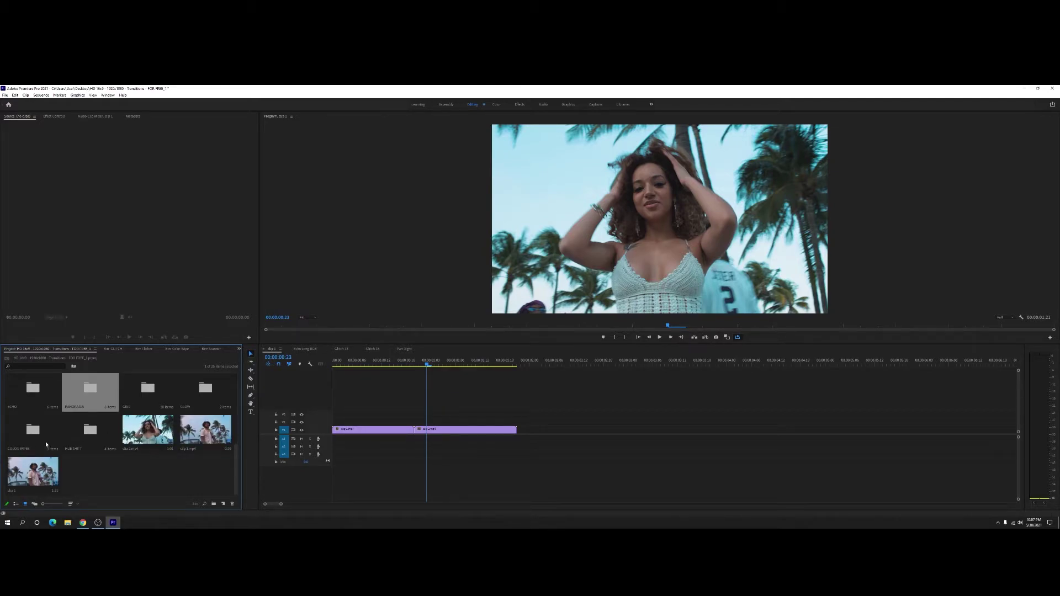
click(185, 396)
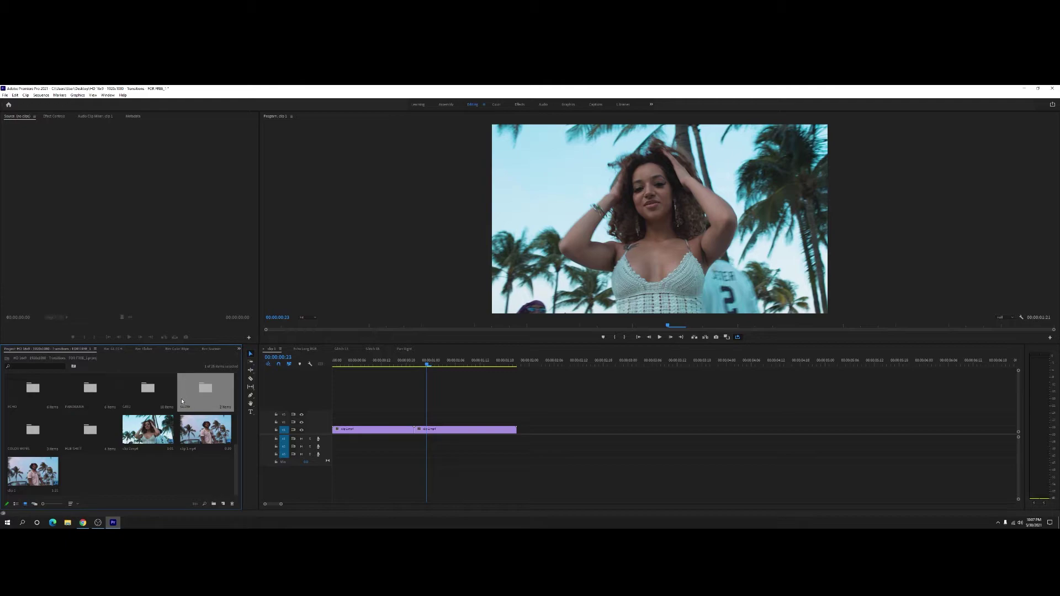
scroll(181, 402, up, 1)
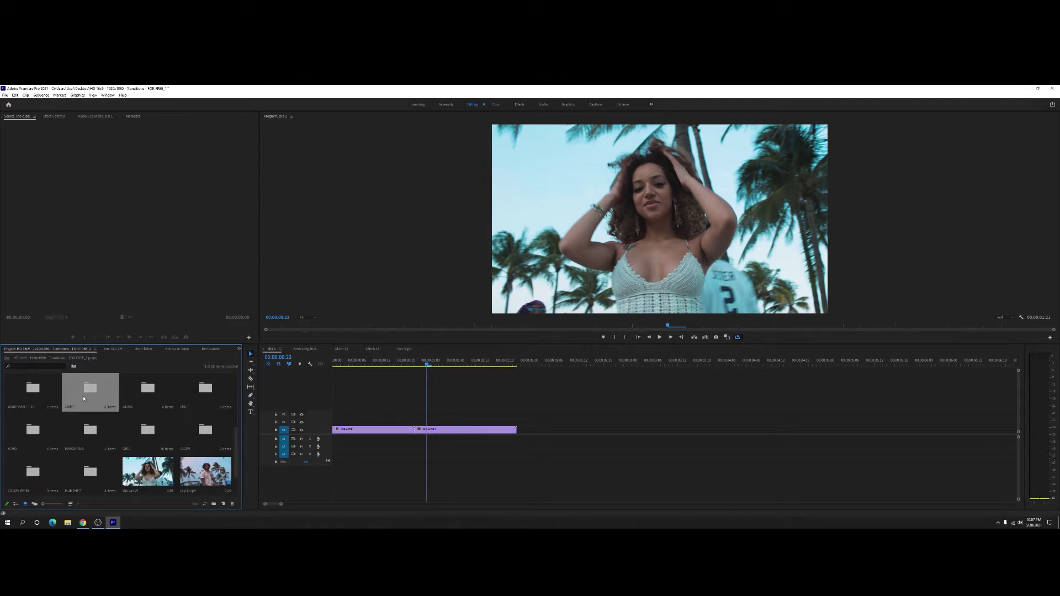
- Open the TWIST folder in its own bin and drag the Twist Left Out preset to the timeline
double_click(84, 397)
click(79, 398)
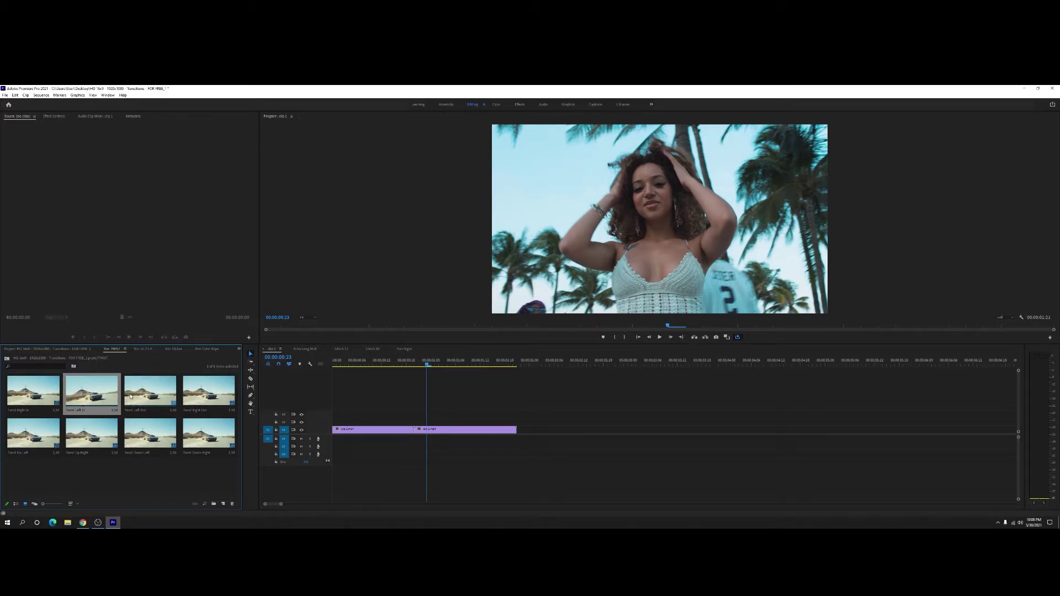
drag(163, 397, 366, 415)
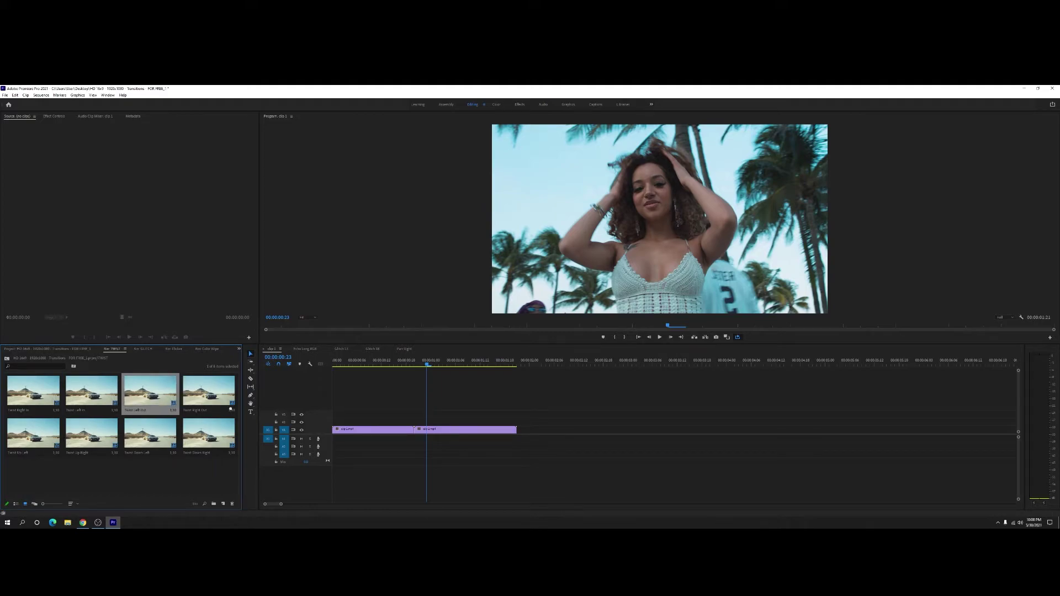
- Lay the nested Twist Left Out clip over the two clips, play it, then delete it
drag(364, 415, 364, 416)
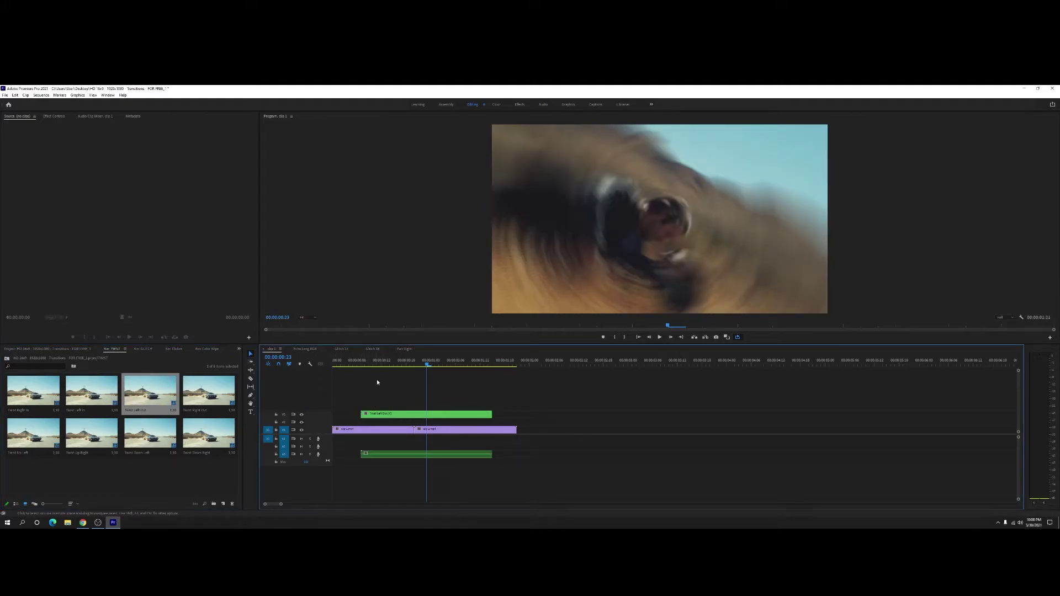
double_click(413, 417)
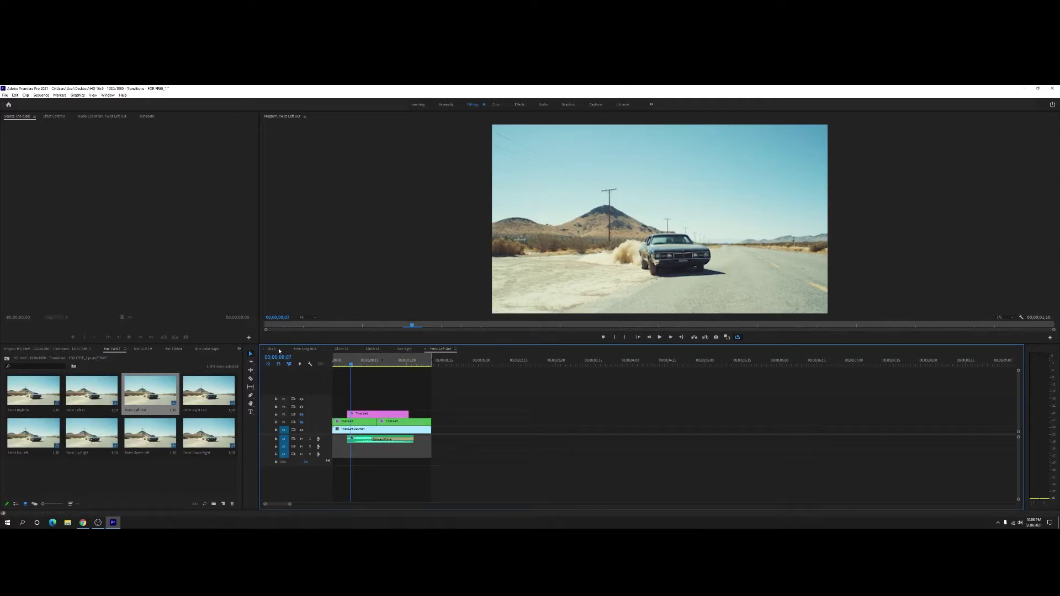
click(271, 349)
drag(363, 361, 384, 363)
key(space)
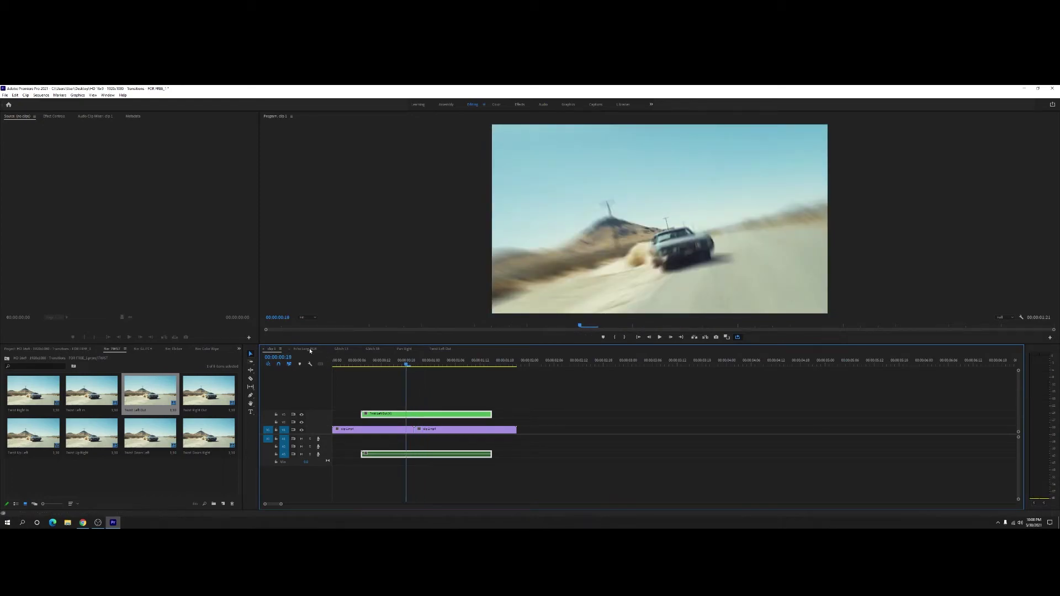
click(440, 349)
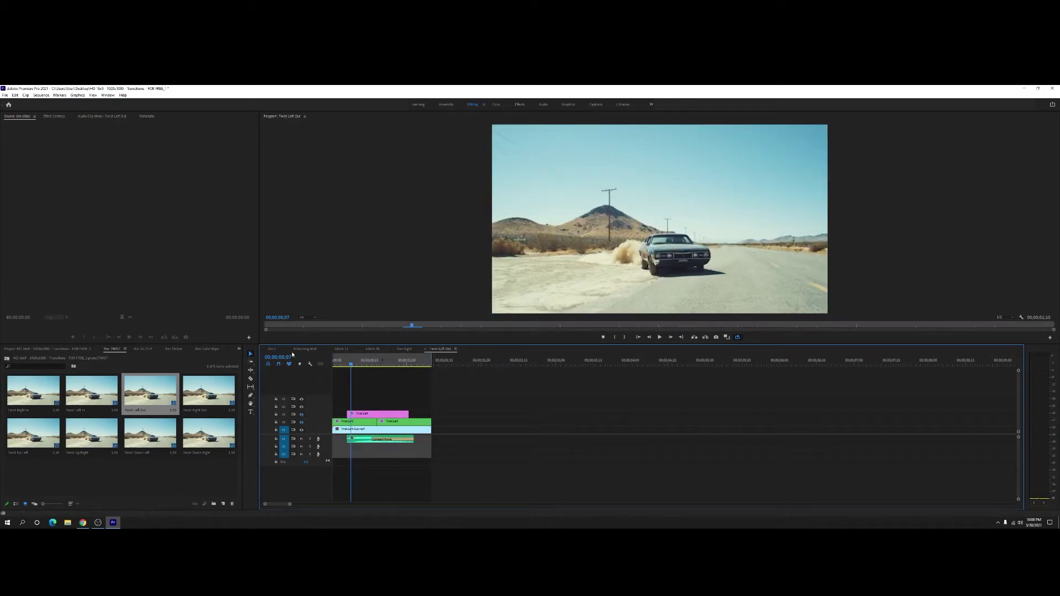
click(271, 349)
key(Delete)
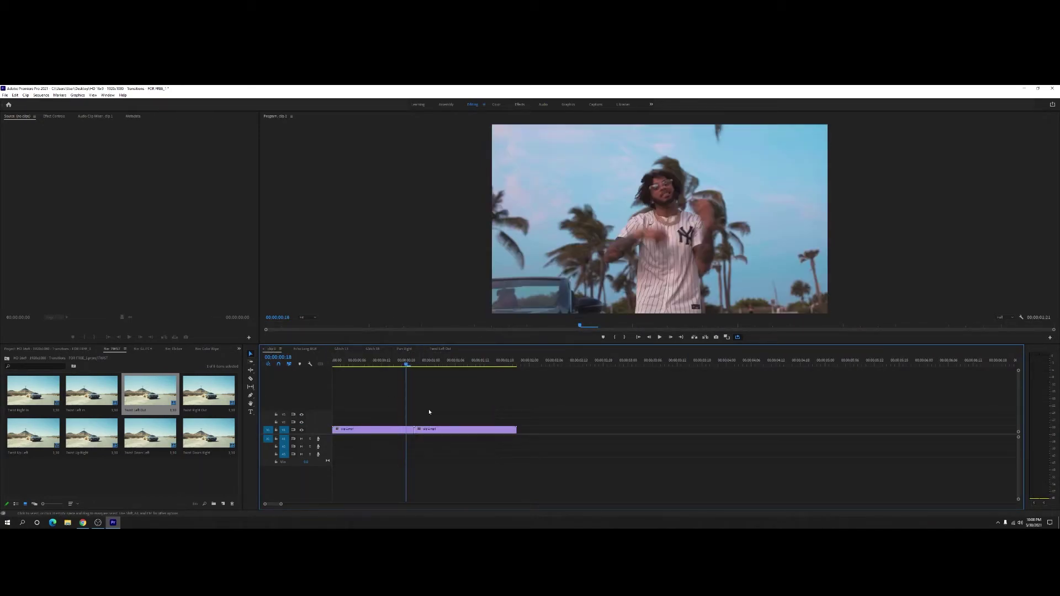
- Preview the Twist Left Out sequence and copy all its layers into the clip 1 sequence
click(440, 350)
key(space)
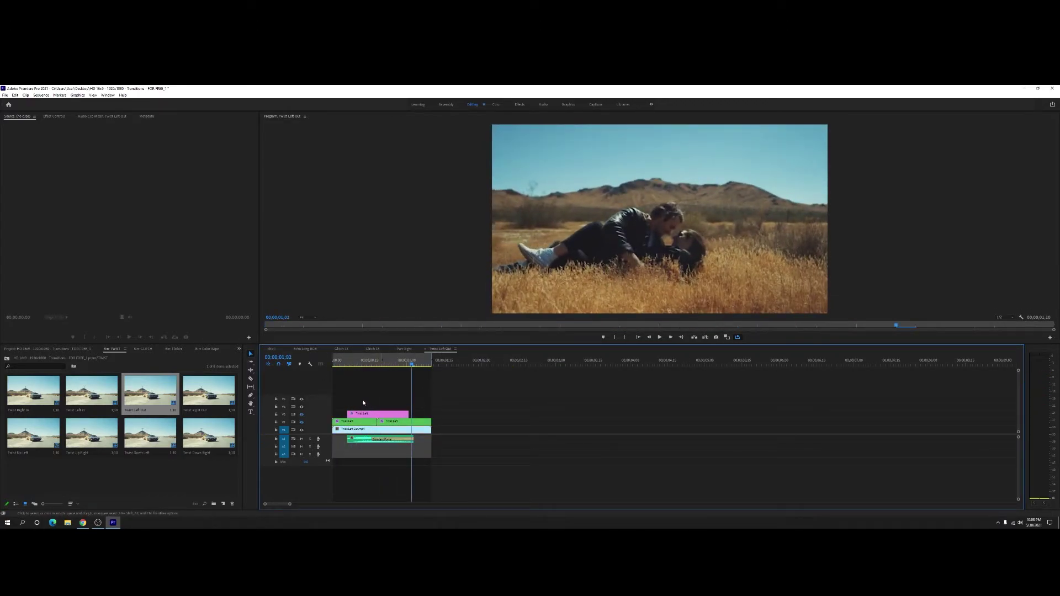
drag(364, 403, 379, 434)
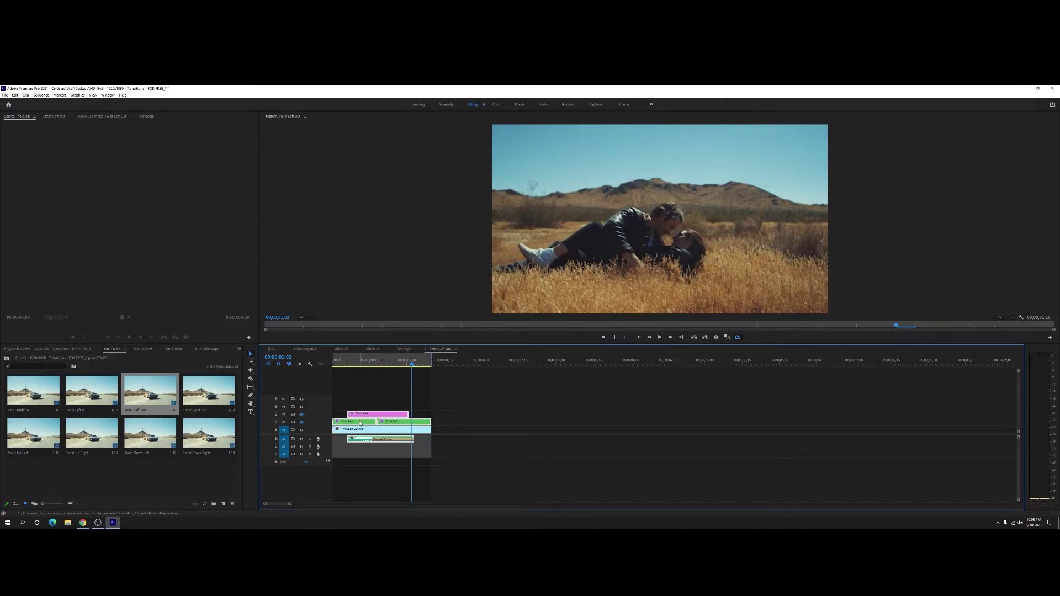
mouse_move(360, 423)
mouse_down()
mouse_move(270, 351)
mouse_move(396, 413)
mouse_up()
key(Home)
key(space)
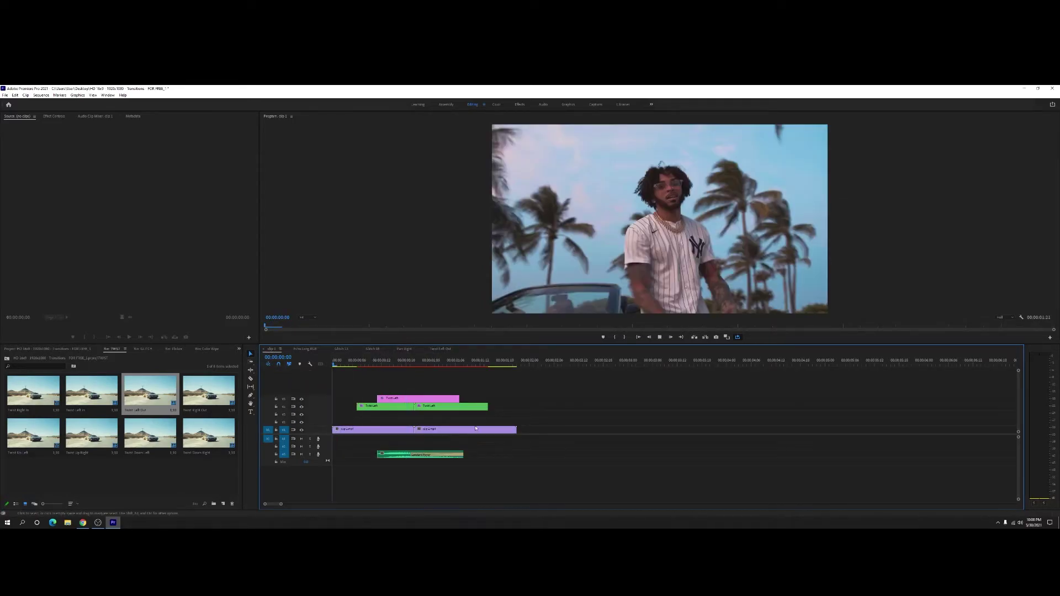
- Move the Twist layers onto V2 and V3, play the transition full screen, then undo it
mouse_move(406, 399)
mouse_down()
mouse_move(428, 428)
mouse_move(403, 442)
mouse_up()
key(space)
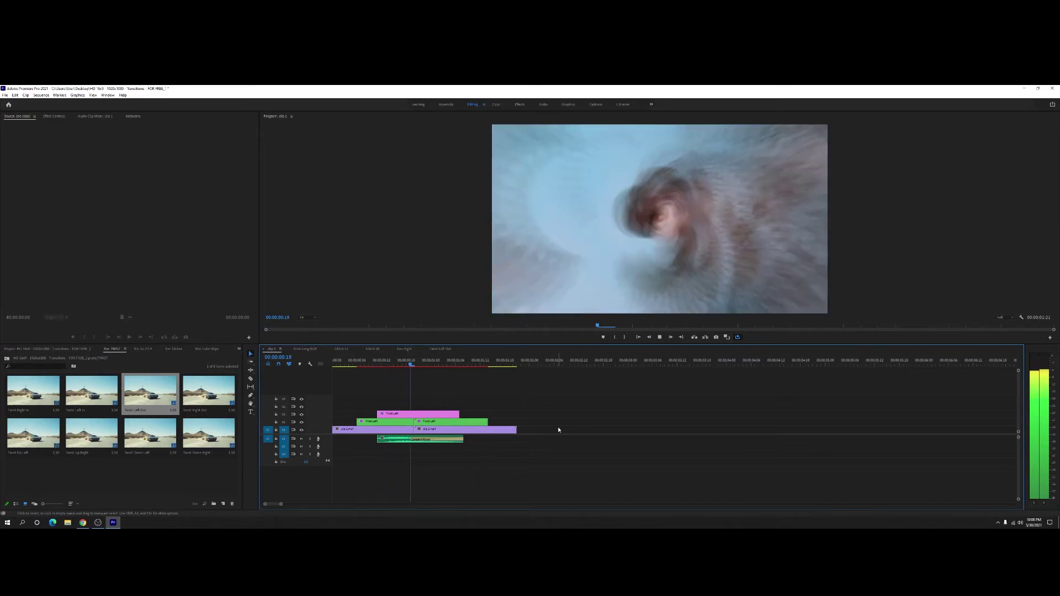
key(ctrl+grave)
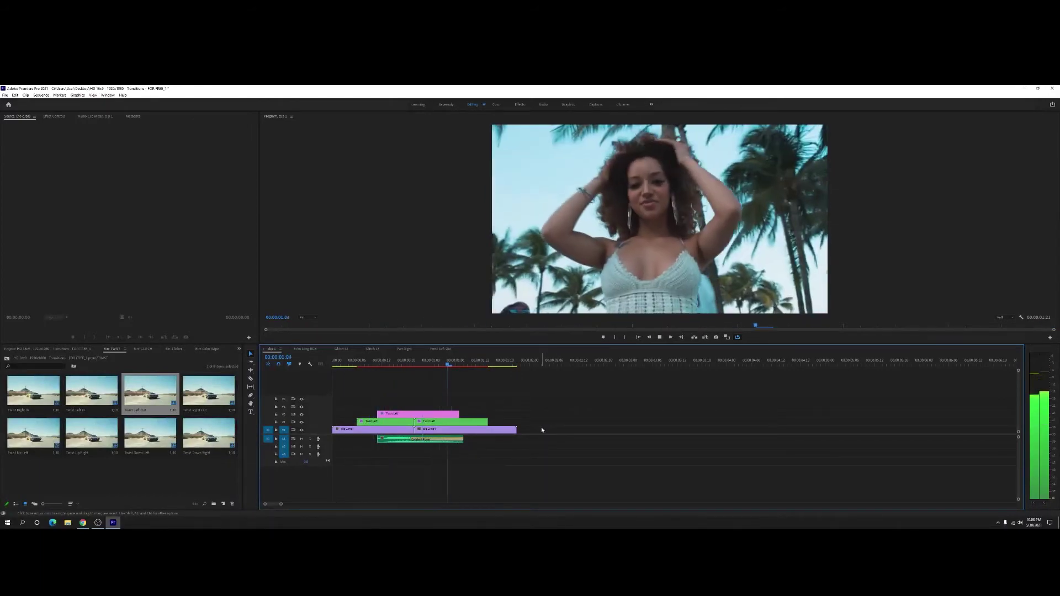
key(space)
key(ctrl+z)
key(ctrl+z)
key(ctrl+z)
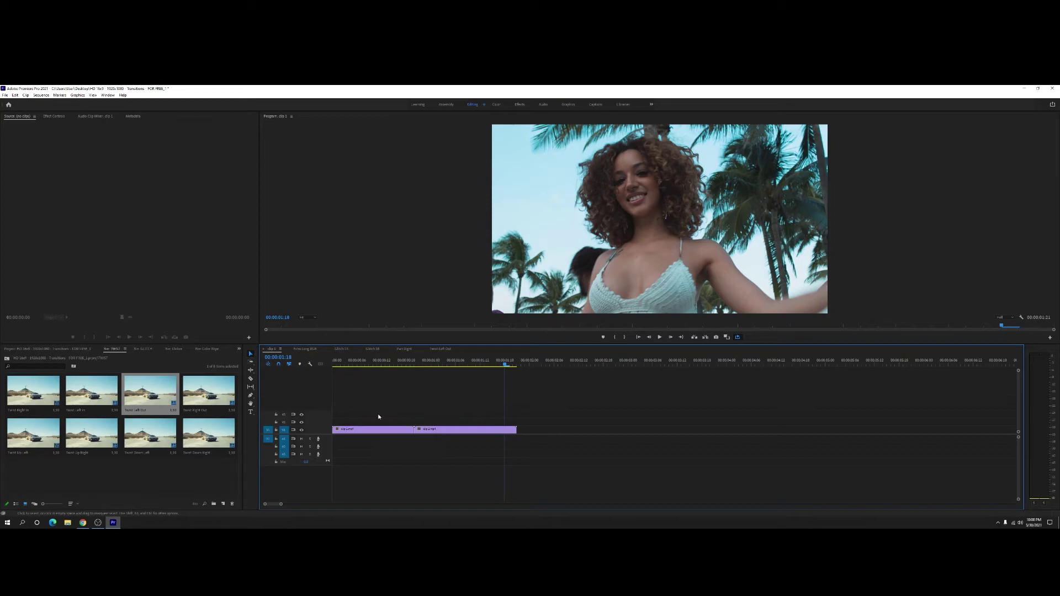
- Return to the main project folders in List View and expand the ZOOM folder
click(32, 359)
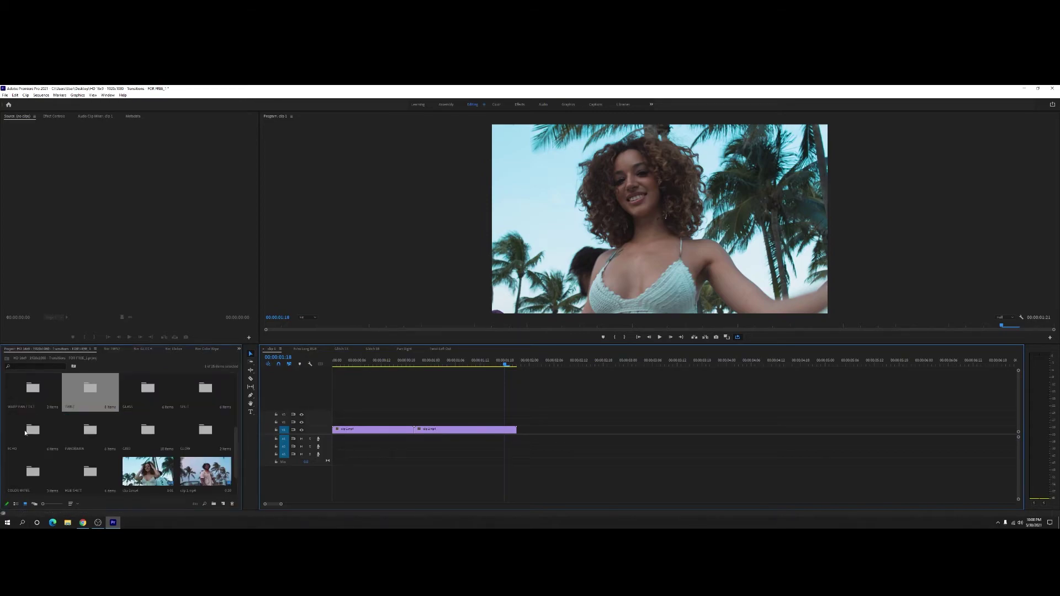
click(17, 504)
scroll(77, 453, down, 5)
scroll(61, 457, down, 4)
scroll(44, 461, down, 4)
scroll(51, 466, down, 5)
scroll(52, 469, down, 3)
scroll(51, 473, down, 2)
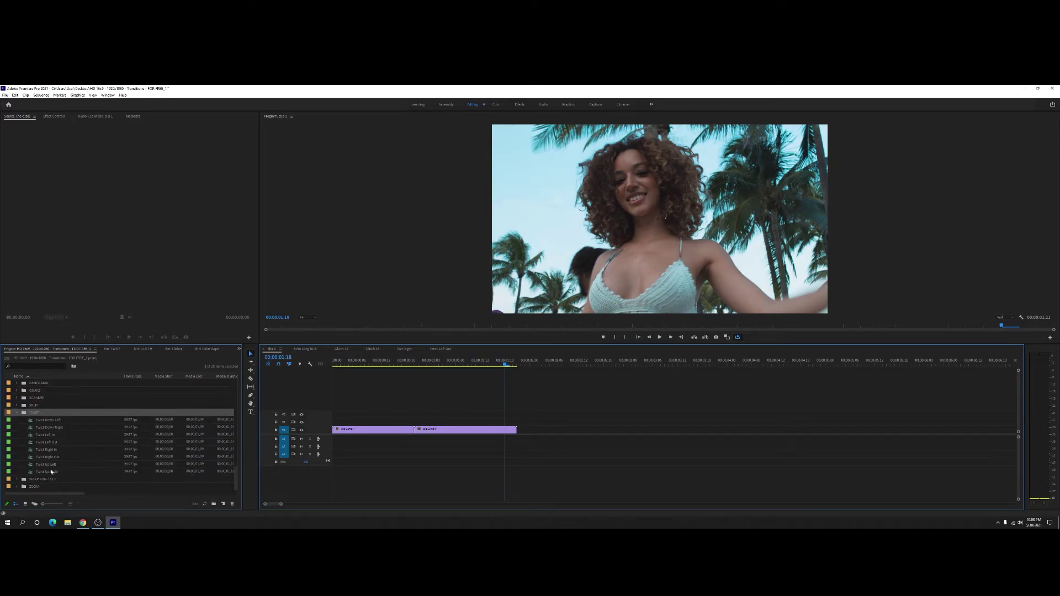
click(15, 488)
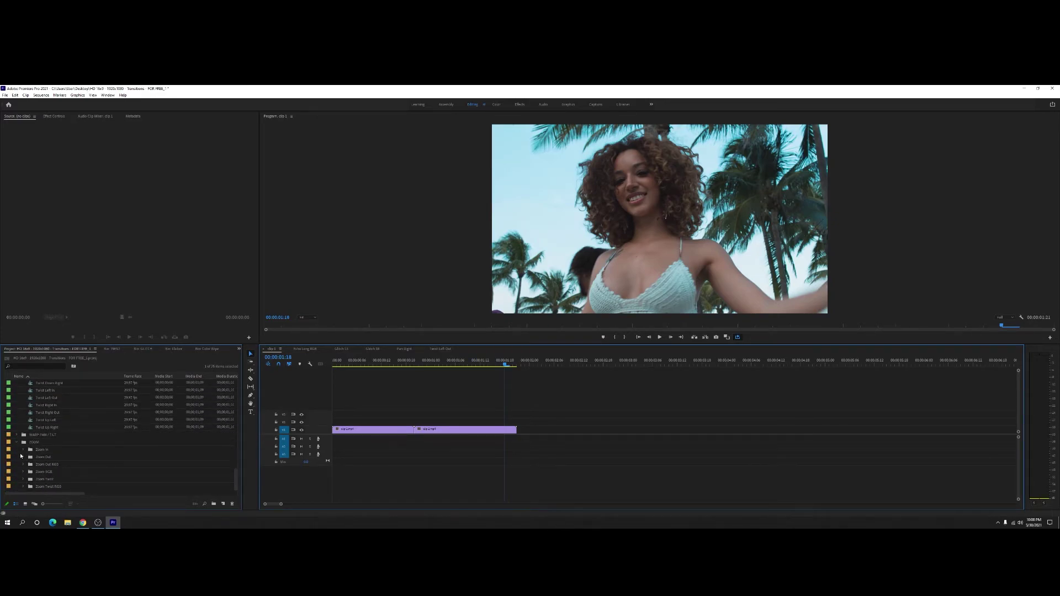
- Open the Zoom Out Fast RGB sequence from the Zoom Out RGB folder and play it
drag(353, 363, 444, 366)
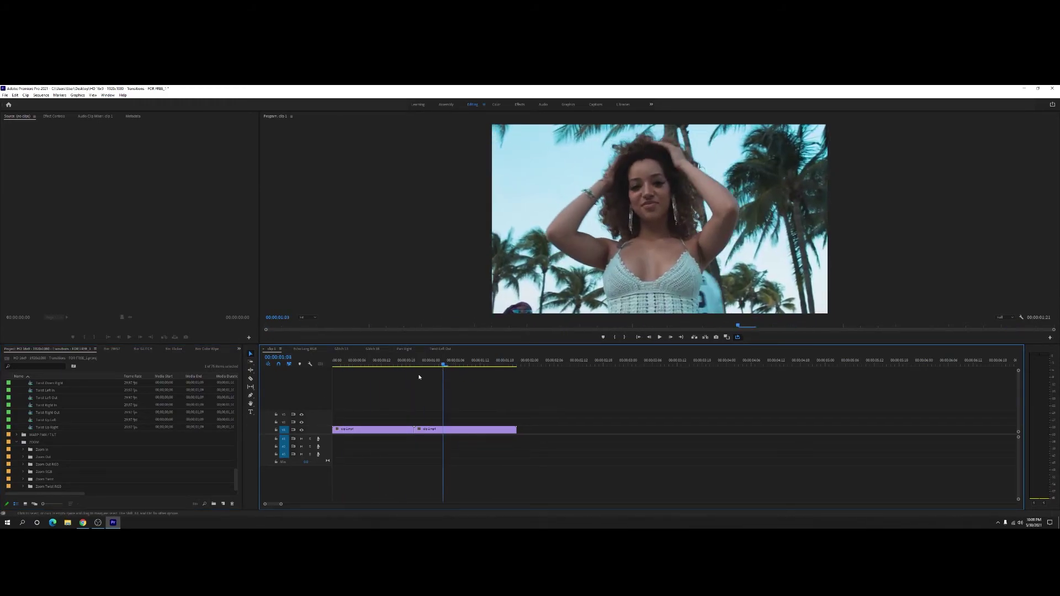
click(22, 465)
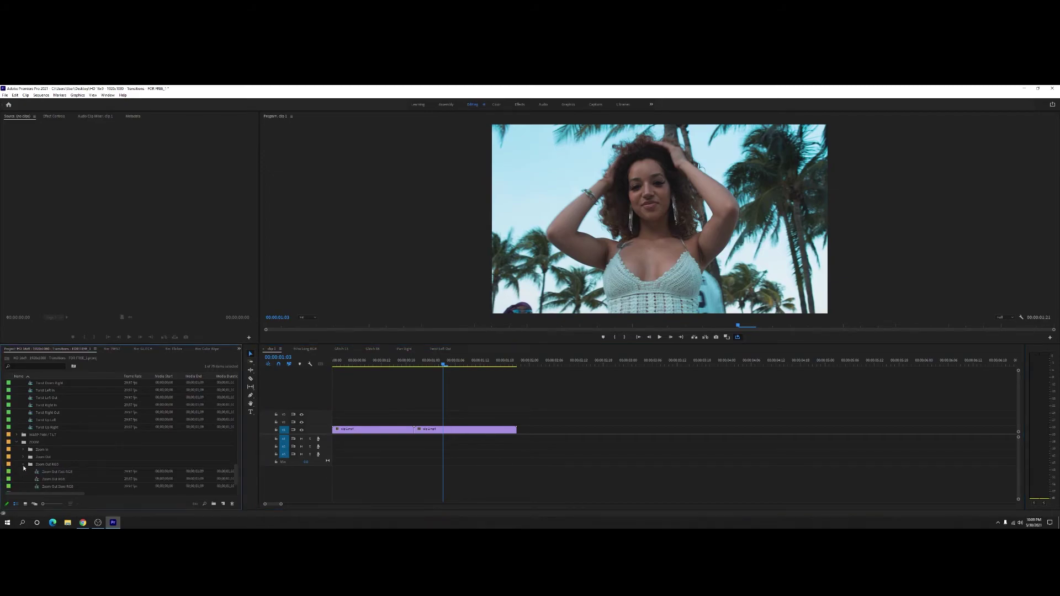
double_click(50, 443)
key(space)
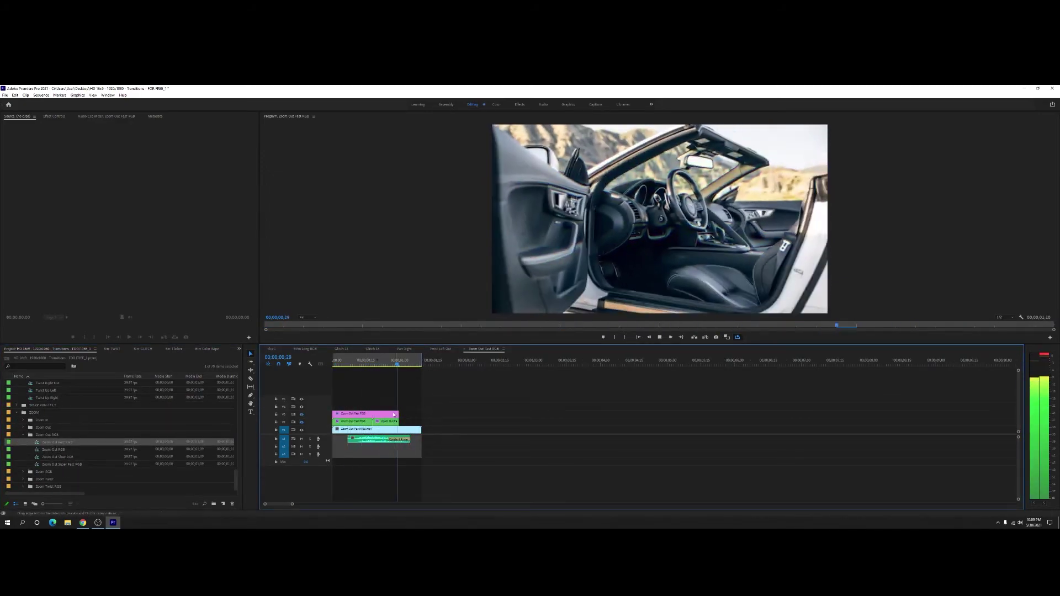
- Drop the Zoom Out Fast RGB layers onto V2 and V3 in the clip 1 sequence and preview the transition
key(space)
drag(369, 430, 284, 351)
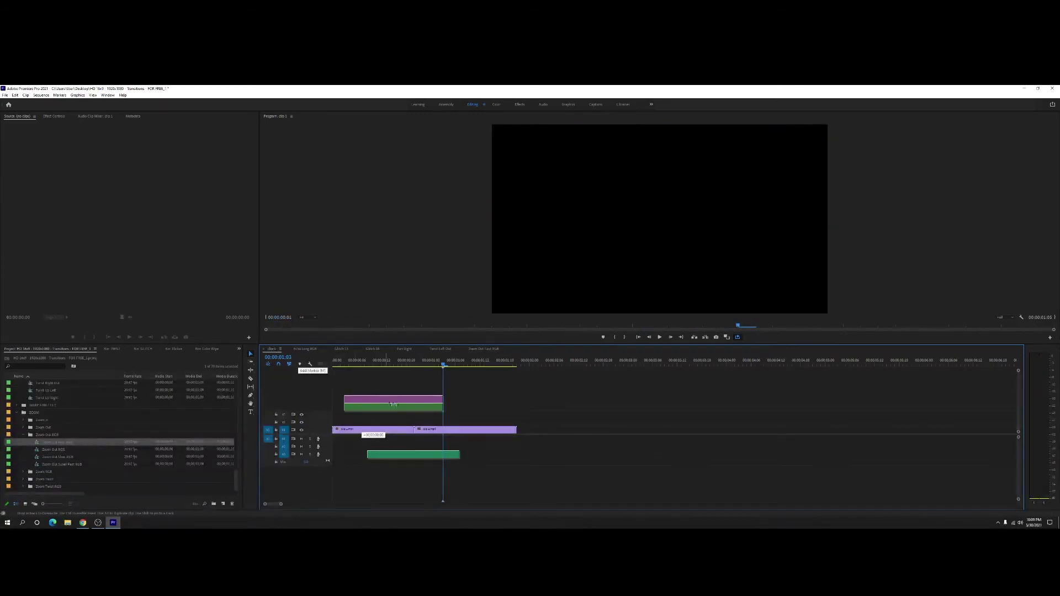
drag(275, 350, 405, 423)
key(Home)
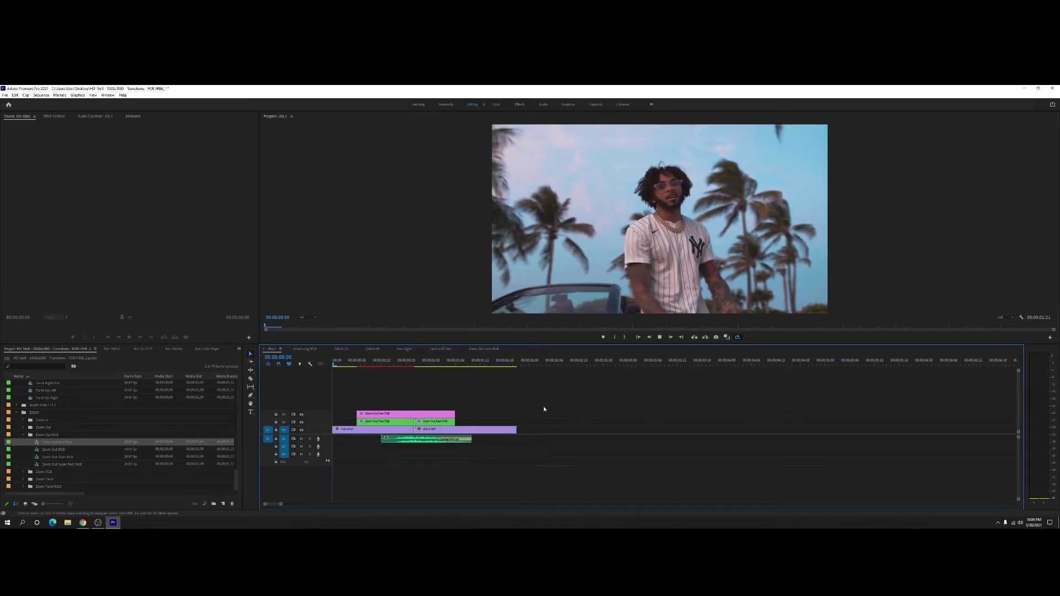
key(space)
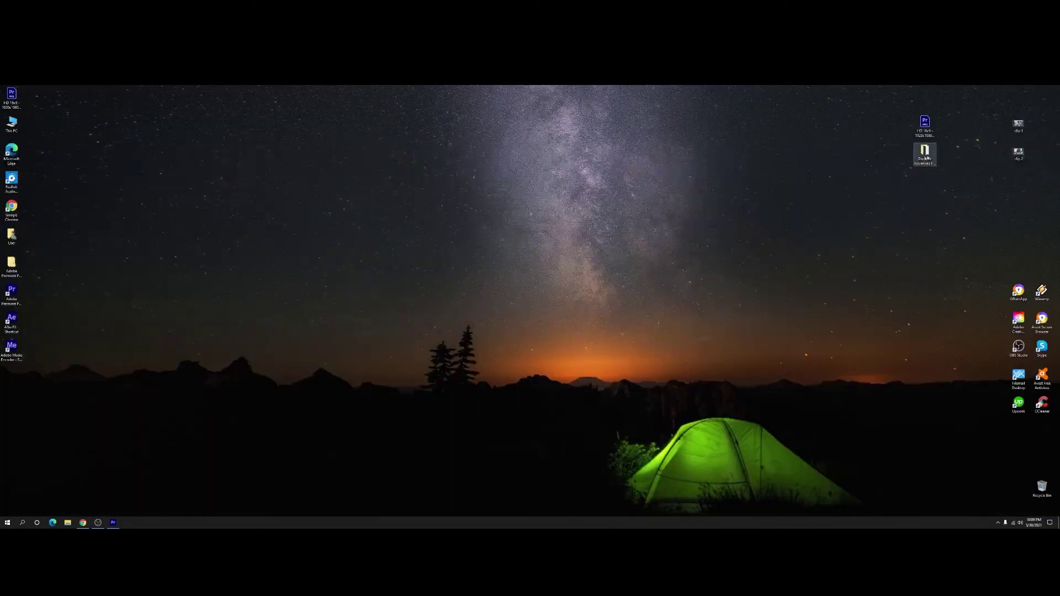
- View the transition pack's Format.png in Photos, then advance to Sample.png
double_click(926, 154)
double_click(166, 248)
key(Right)
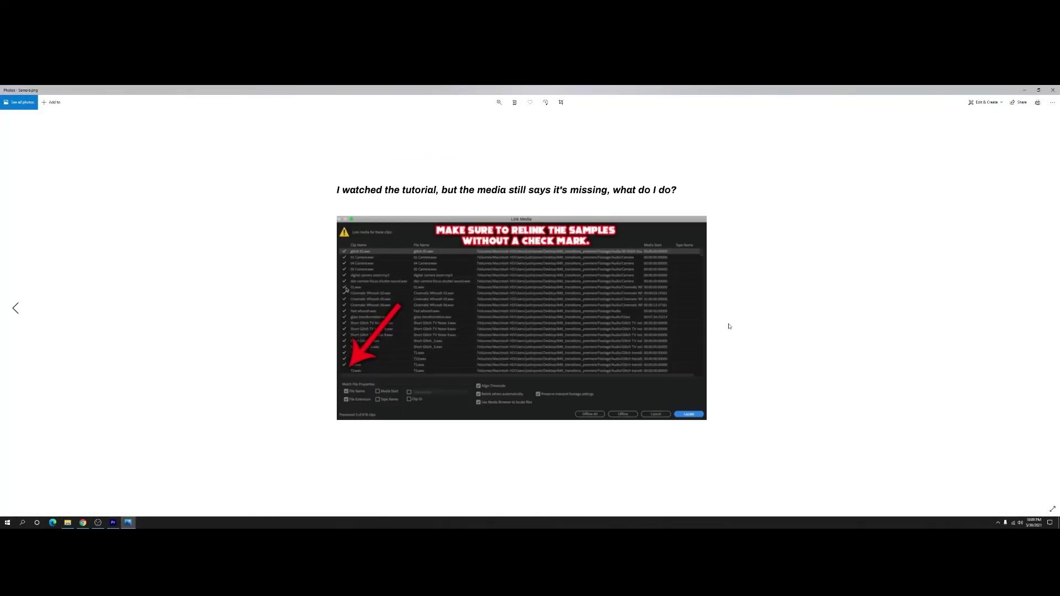